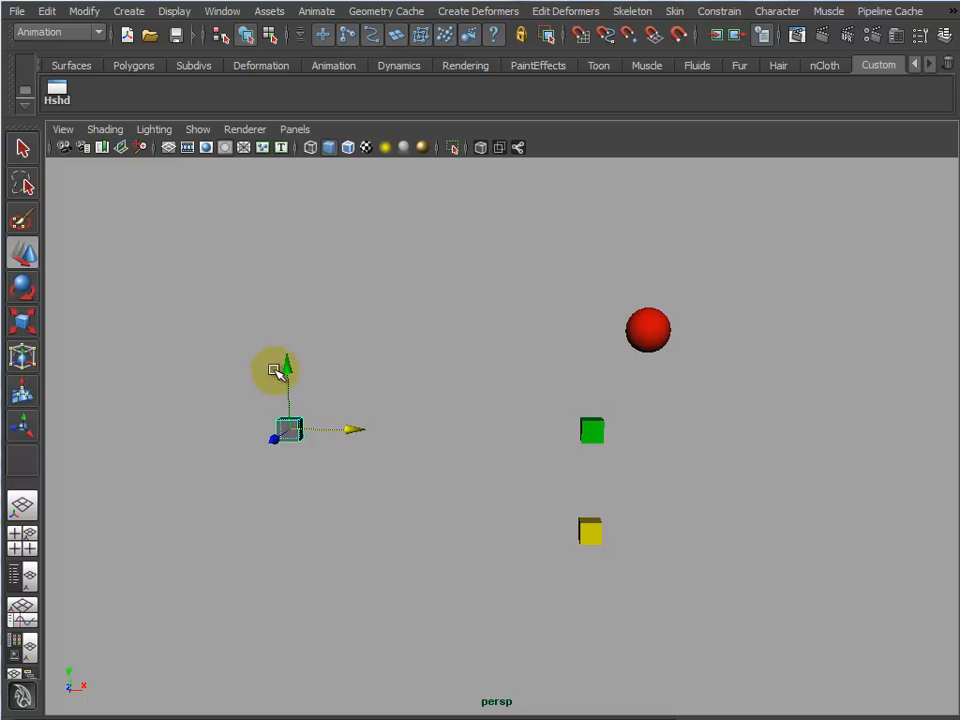
Step: Move the grey cube a short distance in the negative X direction and deselect it
left_click(290, 429)
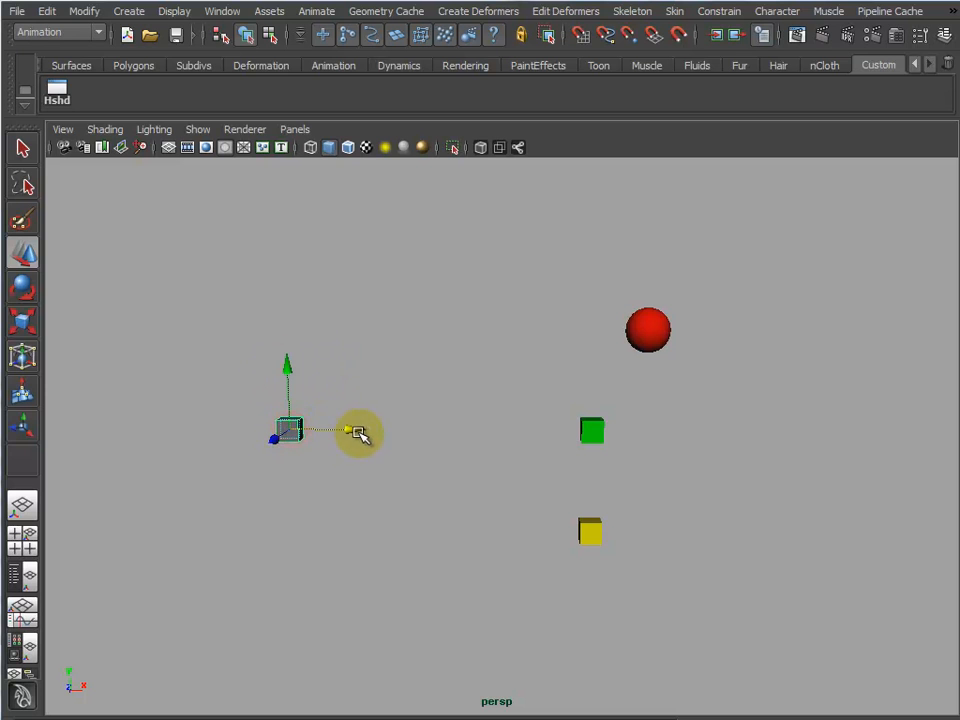
left_click(360, 465)
left_click(290, 429)
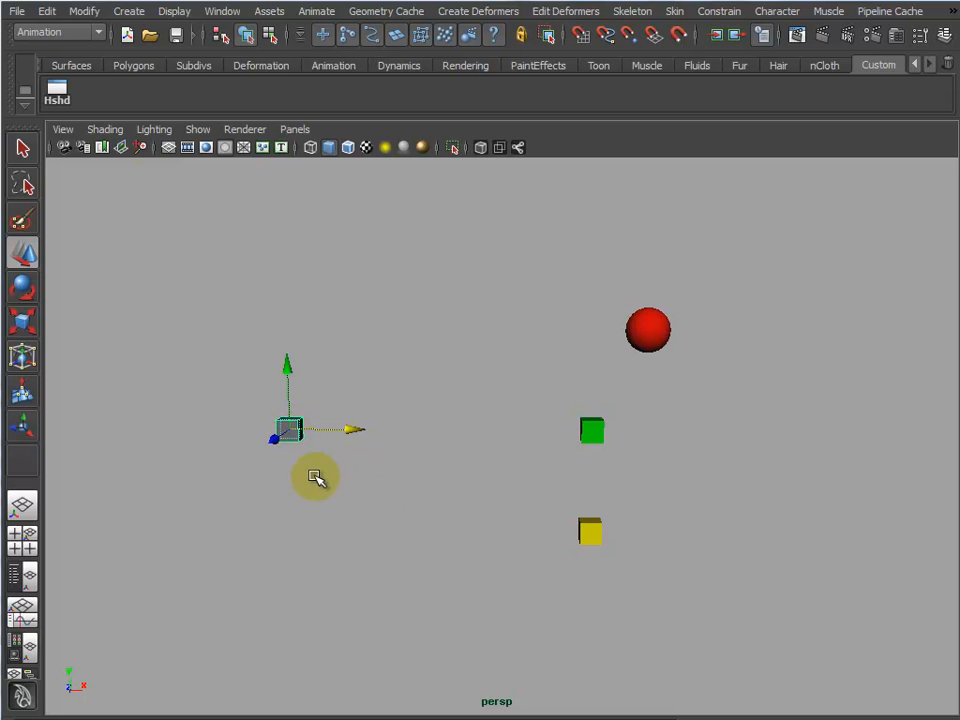
left_click(360, 482)
left_click(297, 432)
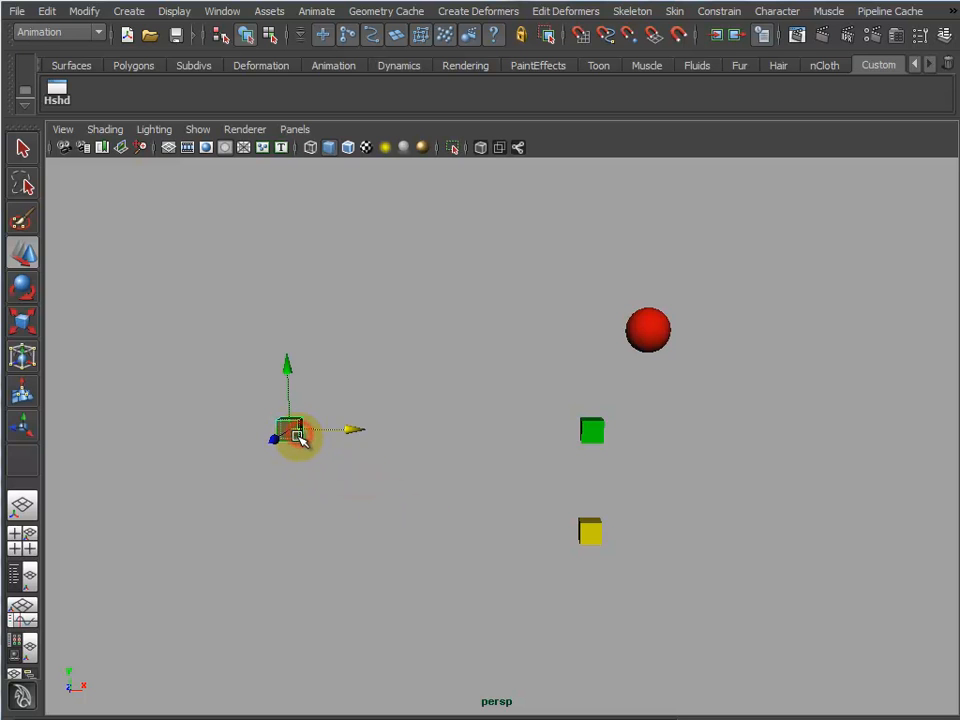
left_click_drag(350, 433, 328, 435)
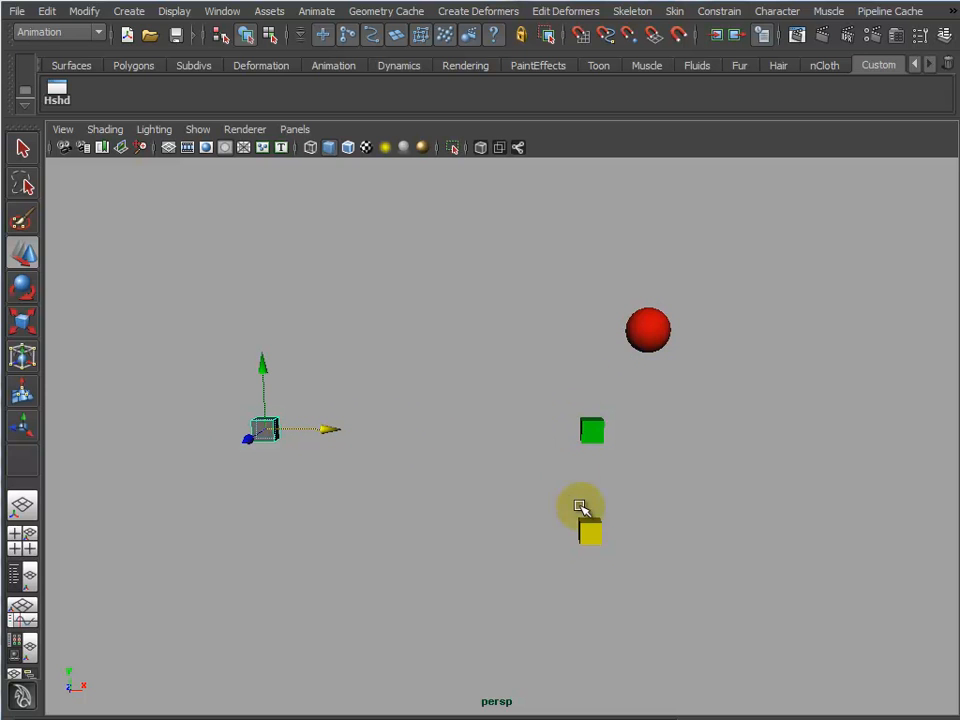
left_click(402, 392)
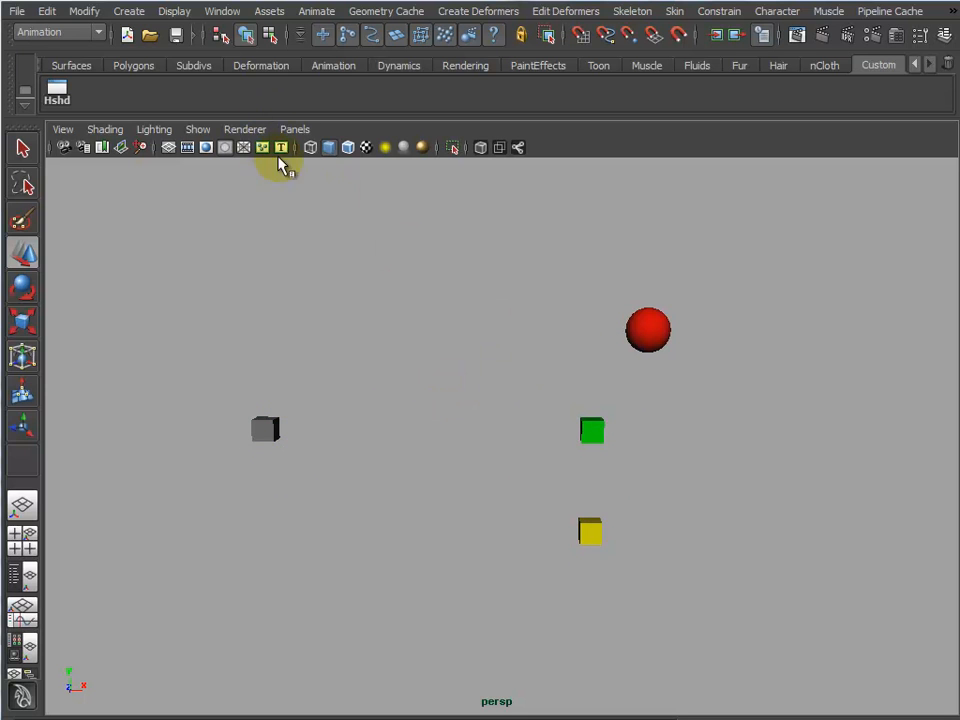
Step: Open the Connection Editor and load the grey cube as the output object
left_click(220, 14)
mouse_move(335, 36)
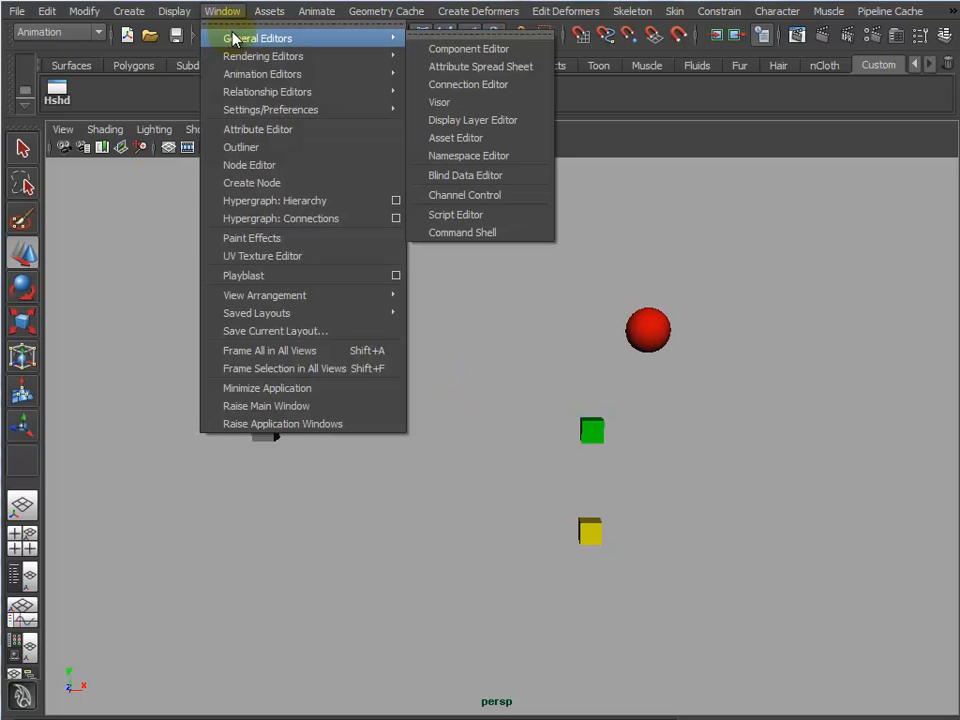
left_click(468, 86)
left_click_drag(861, 236, 522, 97)
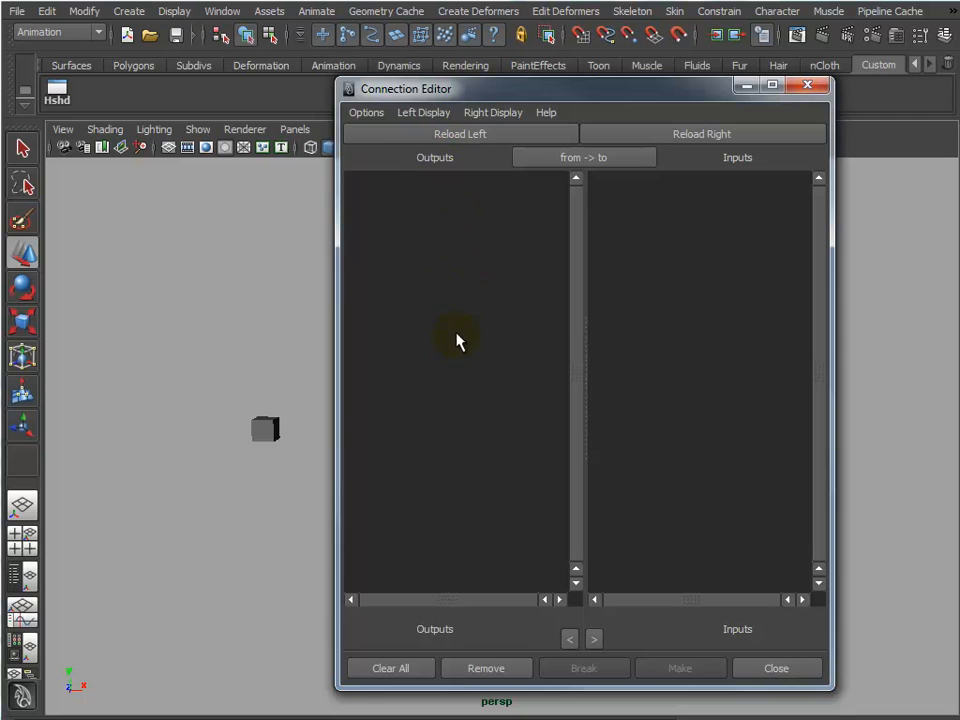
left_click_drag(186, 373, 300, 488)
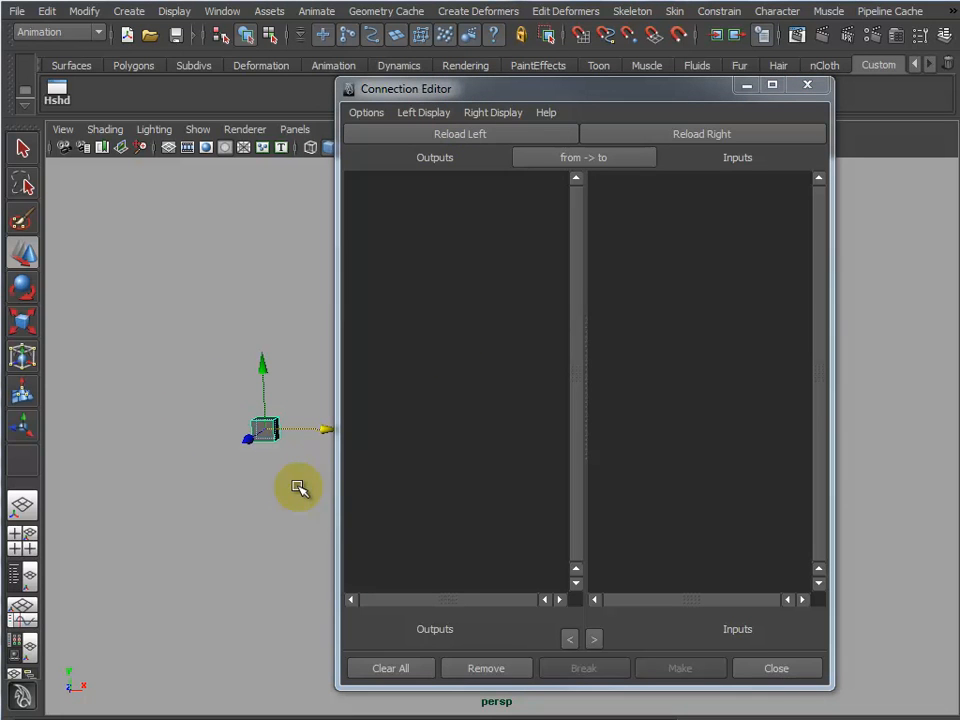
left_click(452, 140)
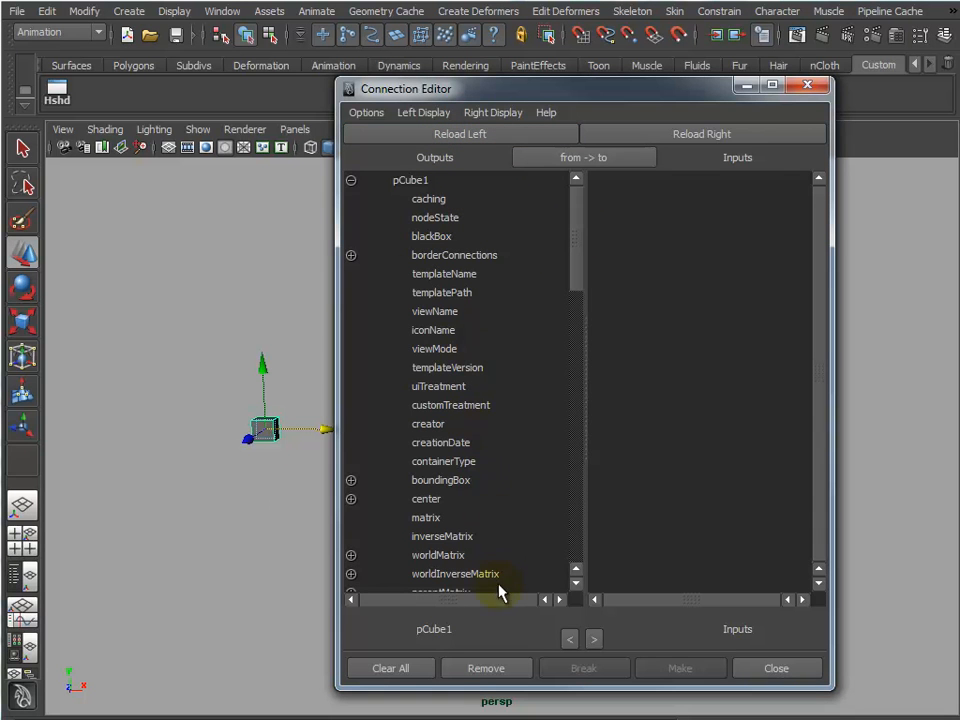
Step: Load the yellow cube as the input object in the Connection Editor
left_click_drag(519, 96, 236, 92)
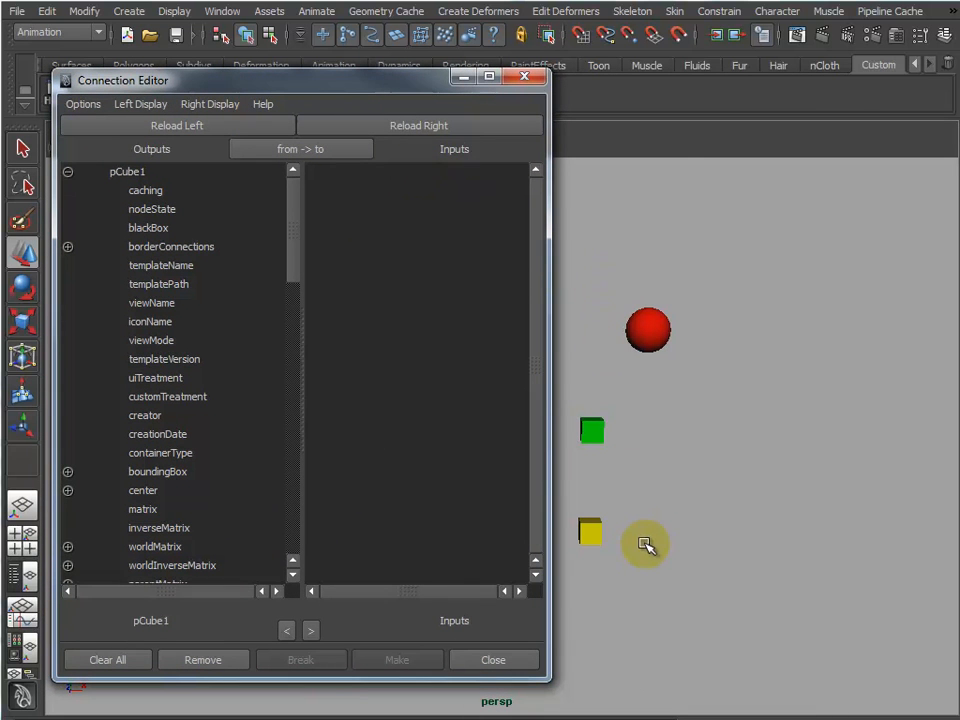
left_click(588, 538)
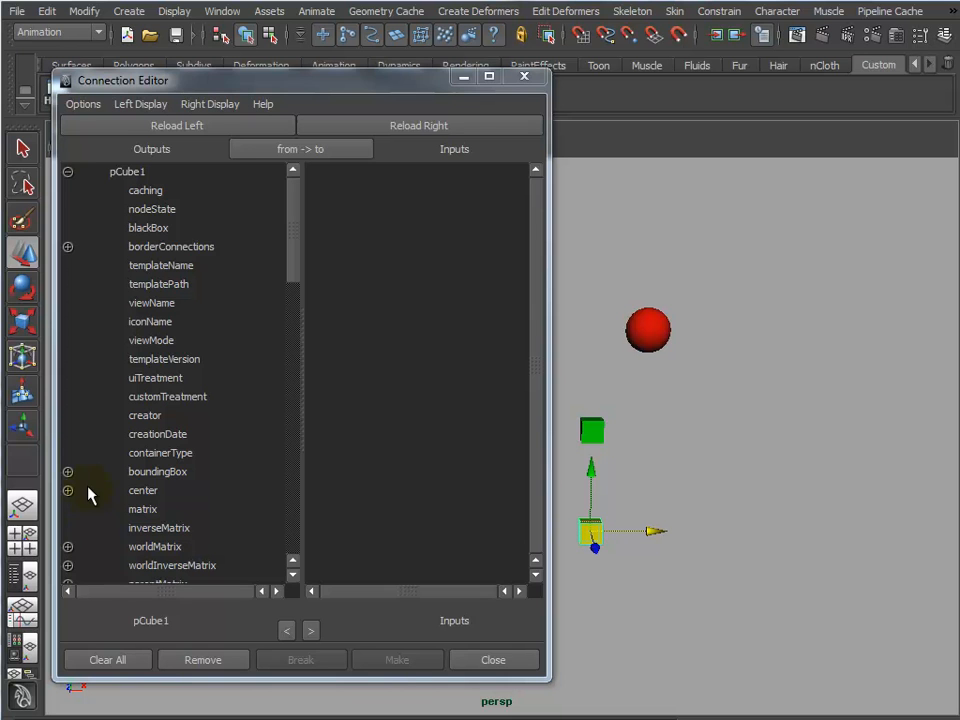
left_click(458, 128)
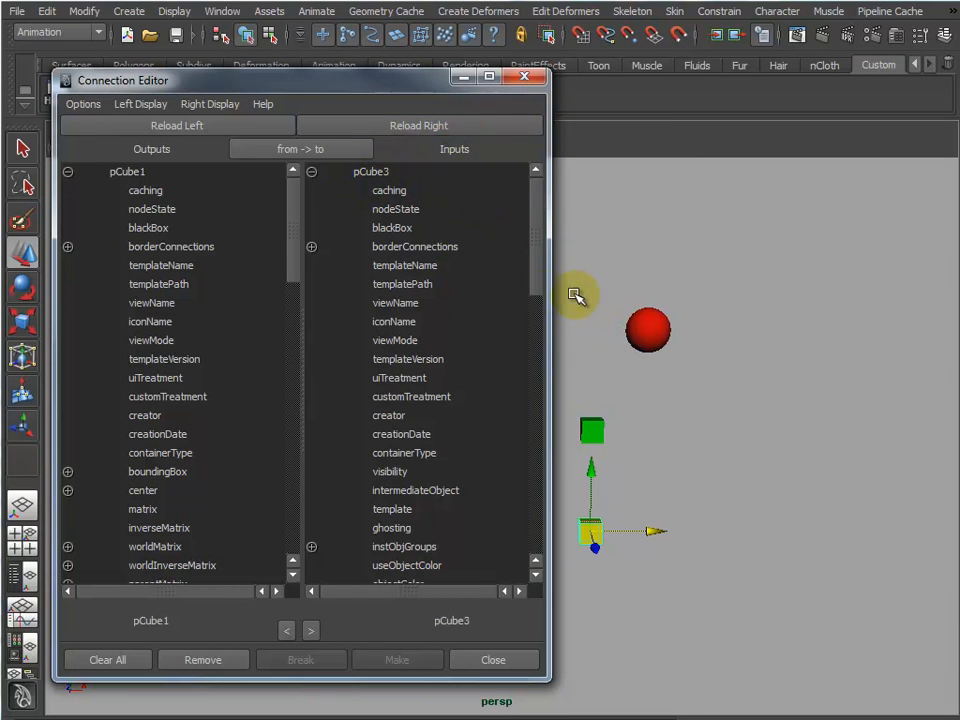
Step: Connect the grey cube's translateX to the yellow cube's rotateY
left_click_drag(534, 279, 541, 405)
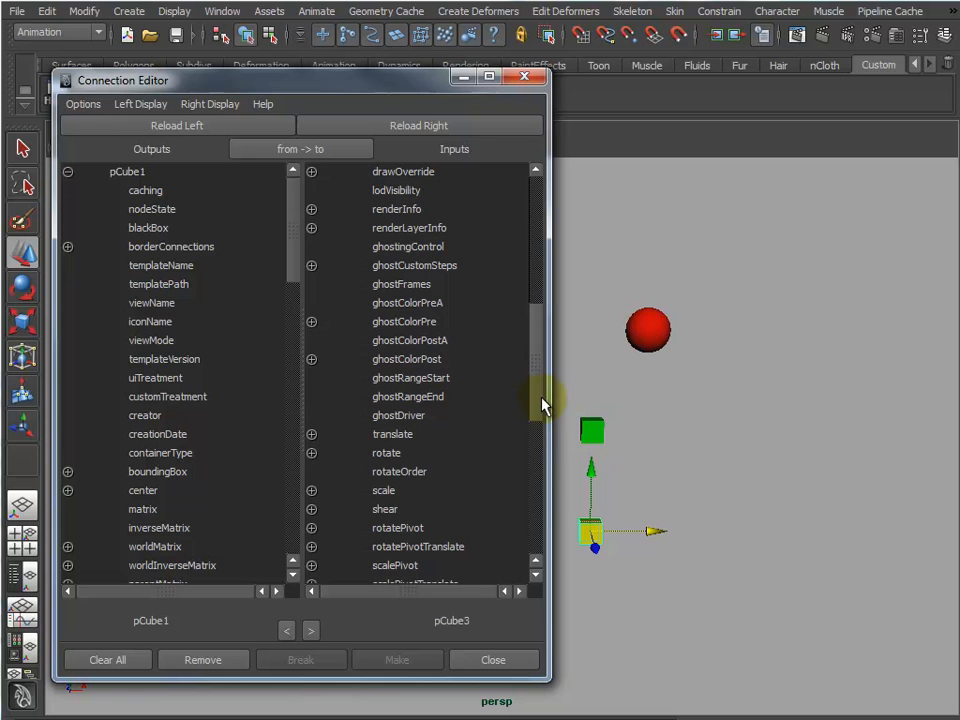
left_click(311, 453)
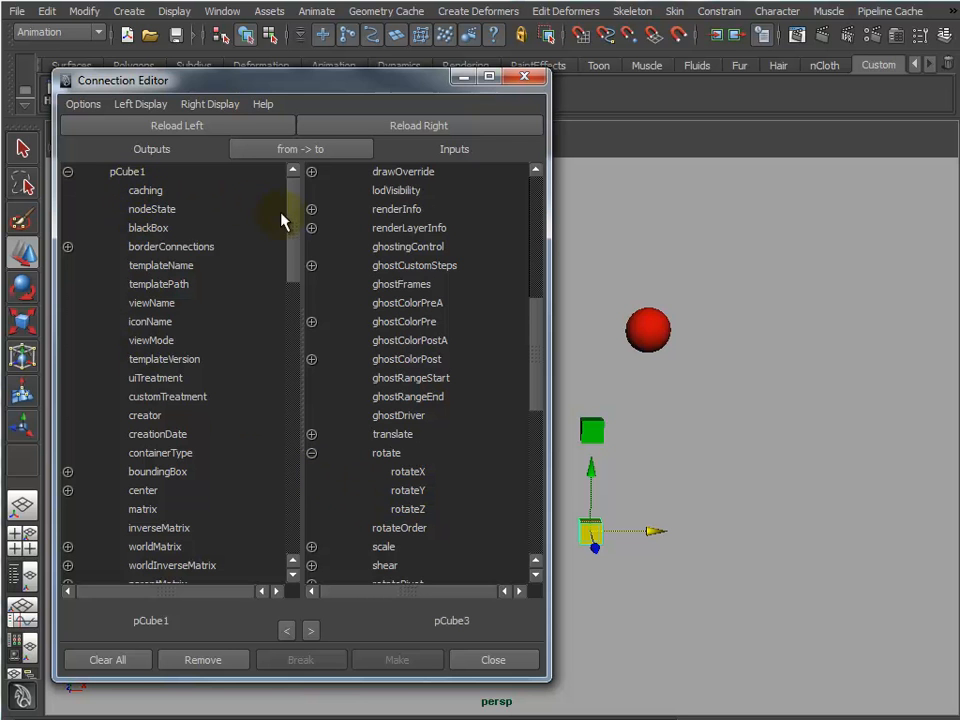
left_click_drag(297, 220, 295, 381)
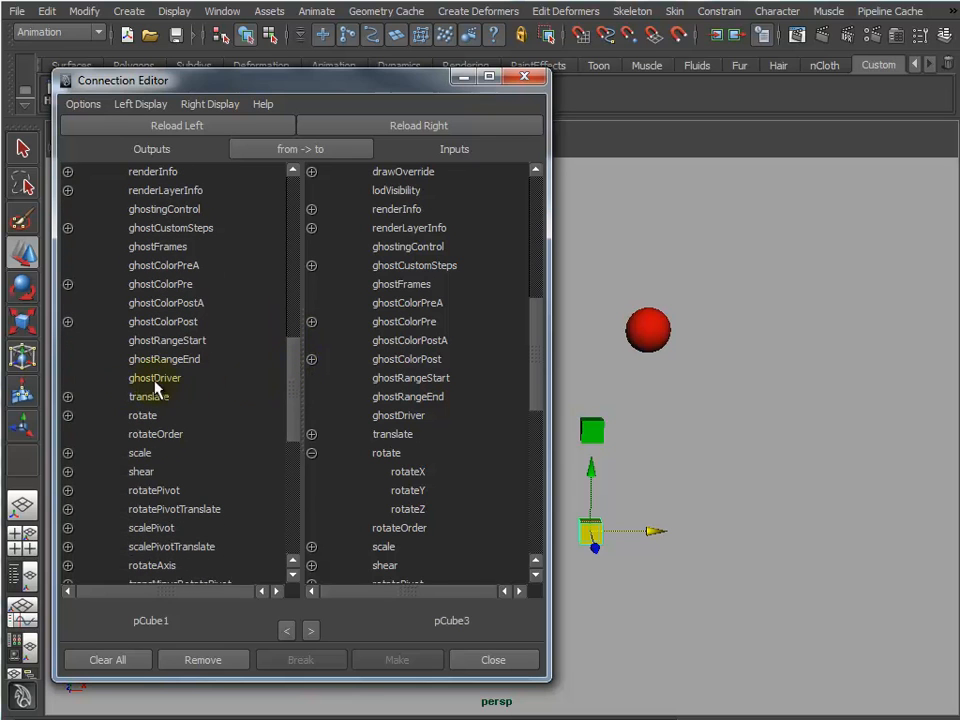
left_click(67, 397)
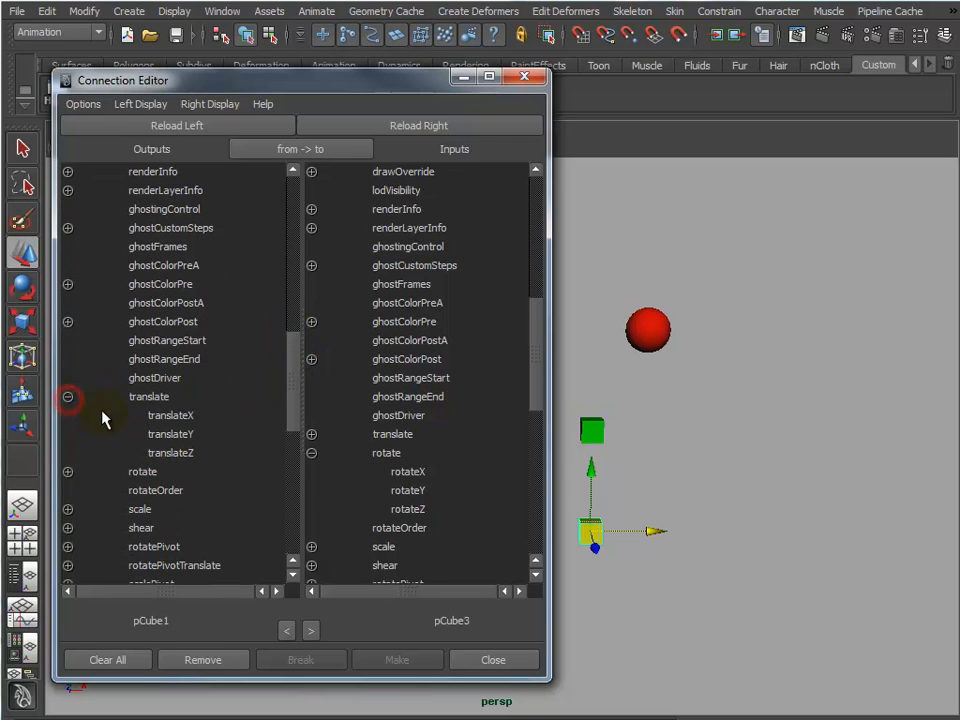
left_click(193, 416)
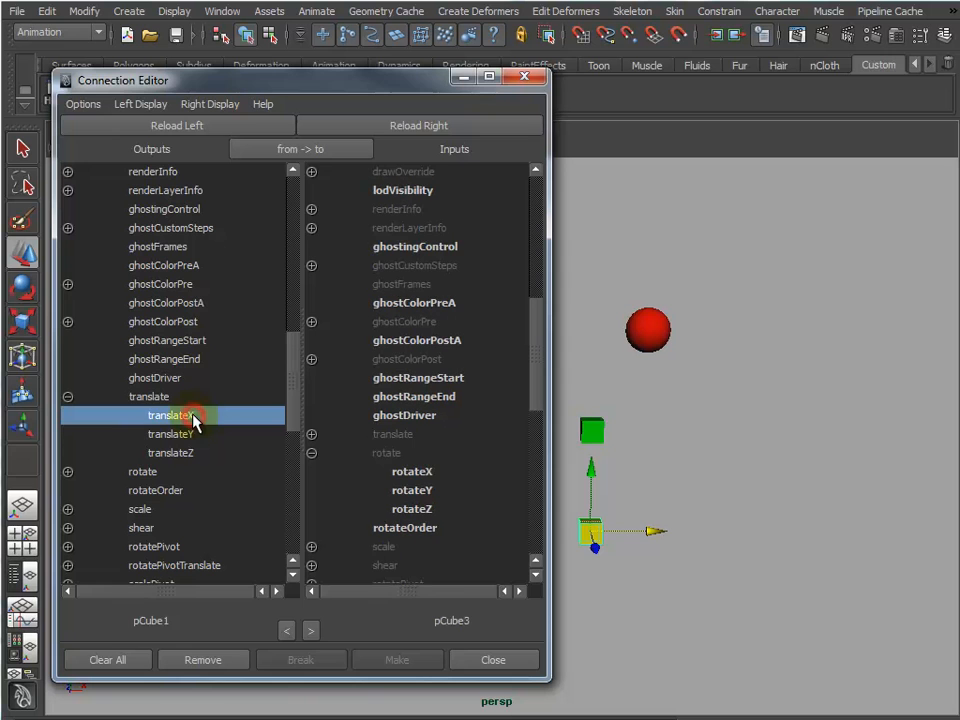
left_click(428, 491)
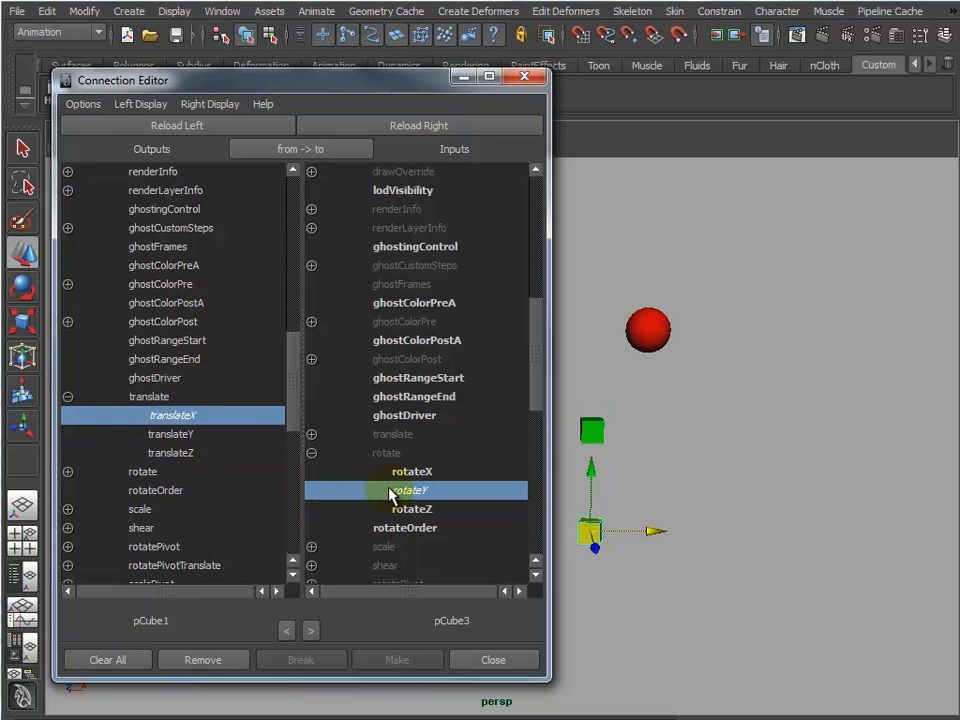
Step: Minimize the Connection Editor and move the grey cube along negative X to test the link to the yellow cube's rotation
left_click(463, 78)
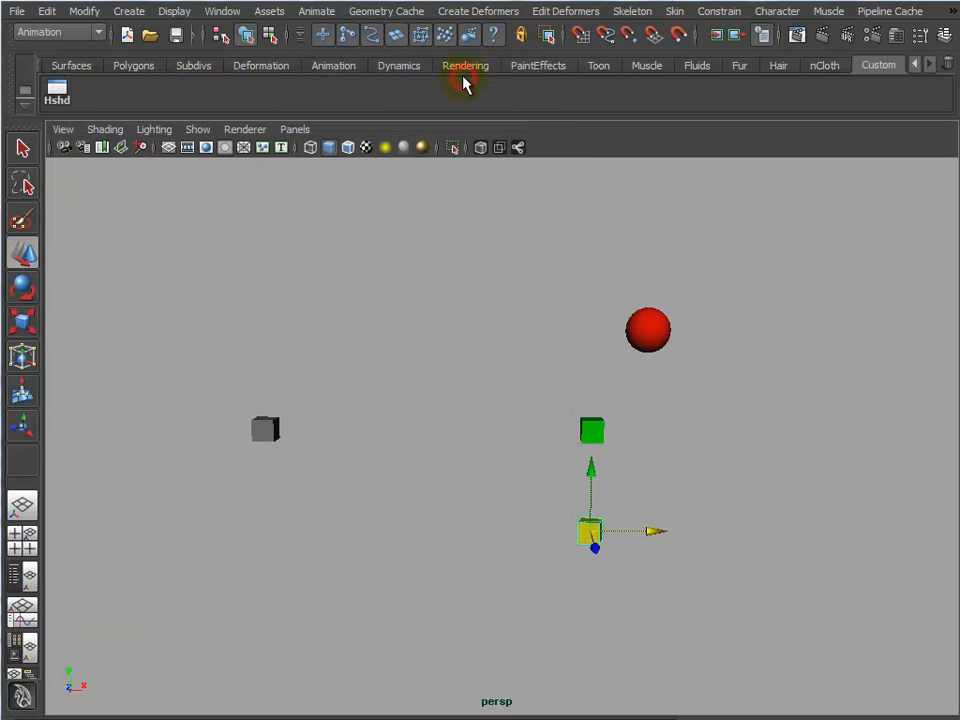
left_click(332, 304)
left_click_drag(298, 360, 257, 471)
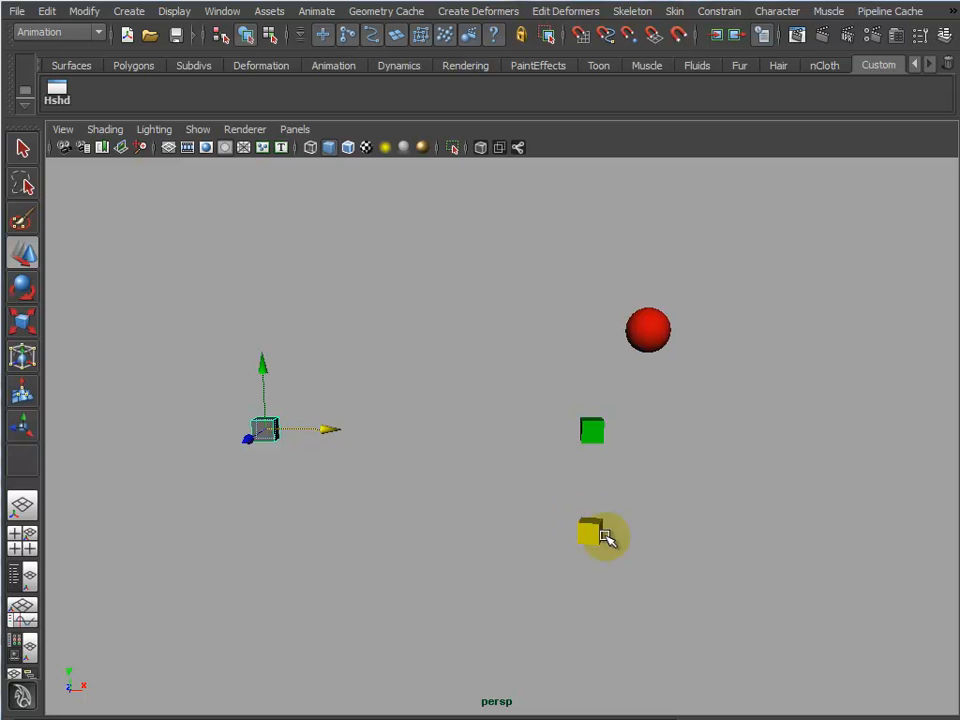
left_click_drag(326, 430, 226, 455)
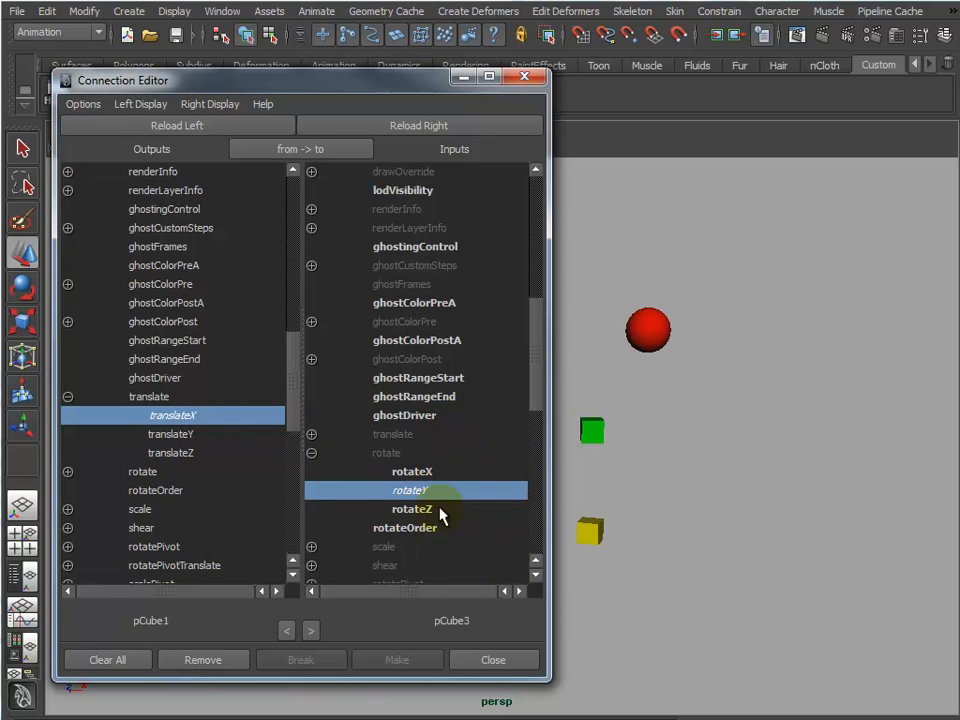
Step: Load the green cube as the input object and connect the grey cube's translateX to its scaleX, scaleY and scaleZ
left_click(597, 436)
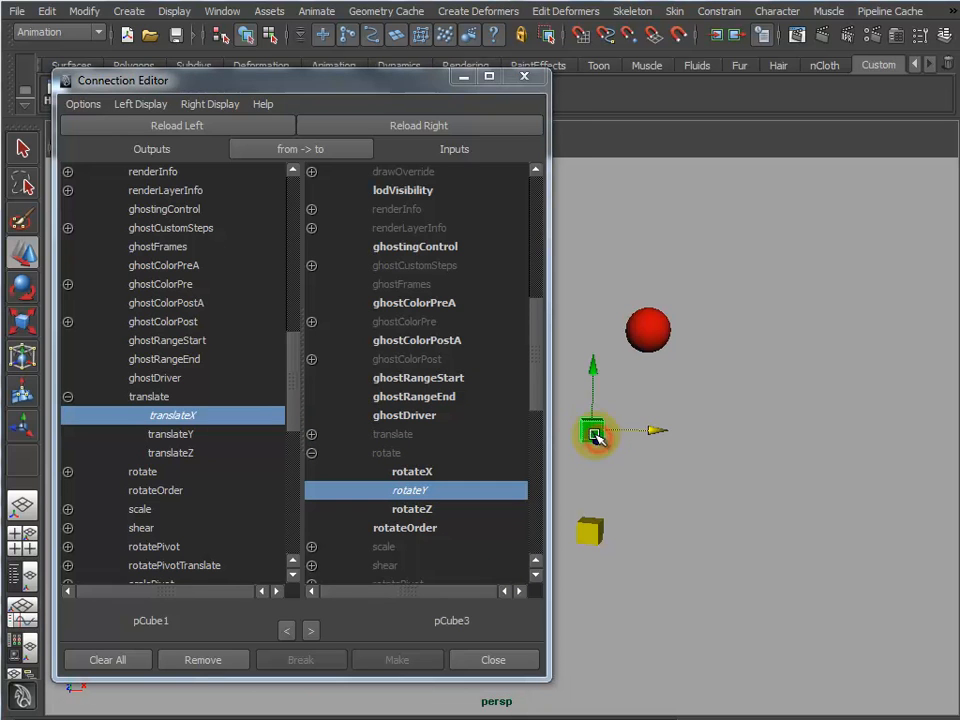
left_click(437, 130)
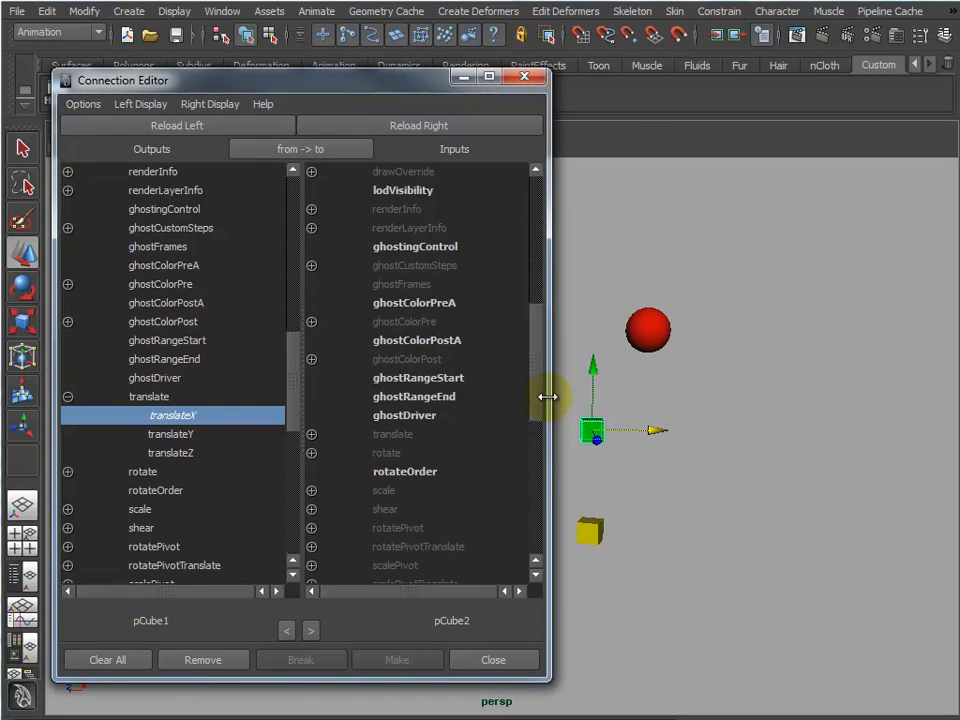
left_click_drag(537, 401, 537, 432)
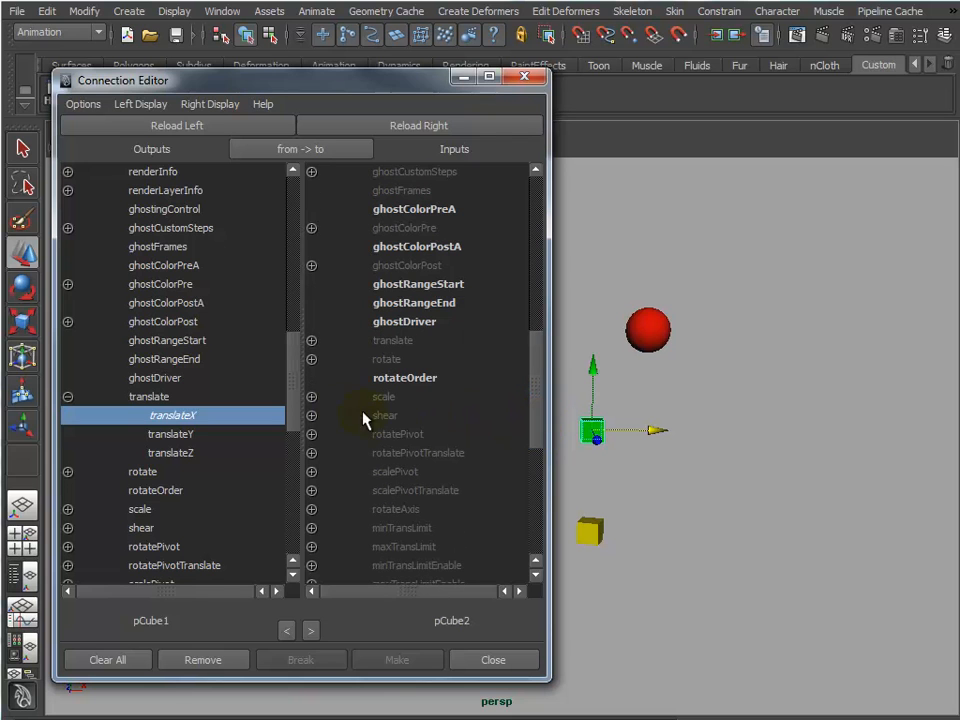
left_click(311, 398)
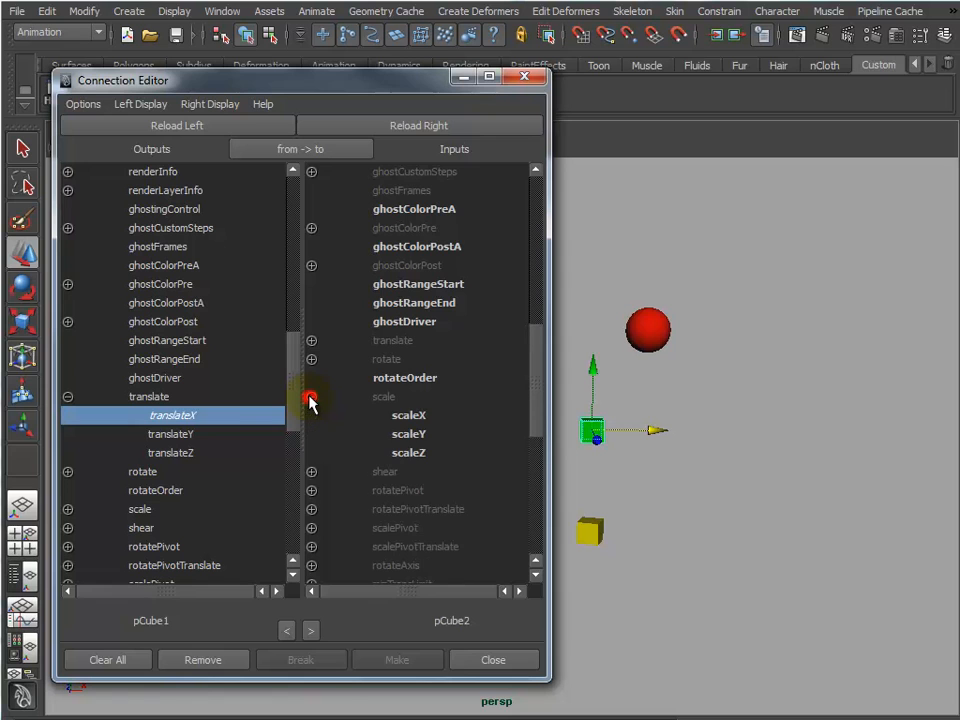
left_click(391, 420)
left_click(430, 420)
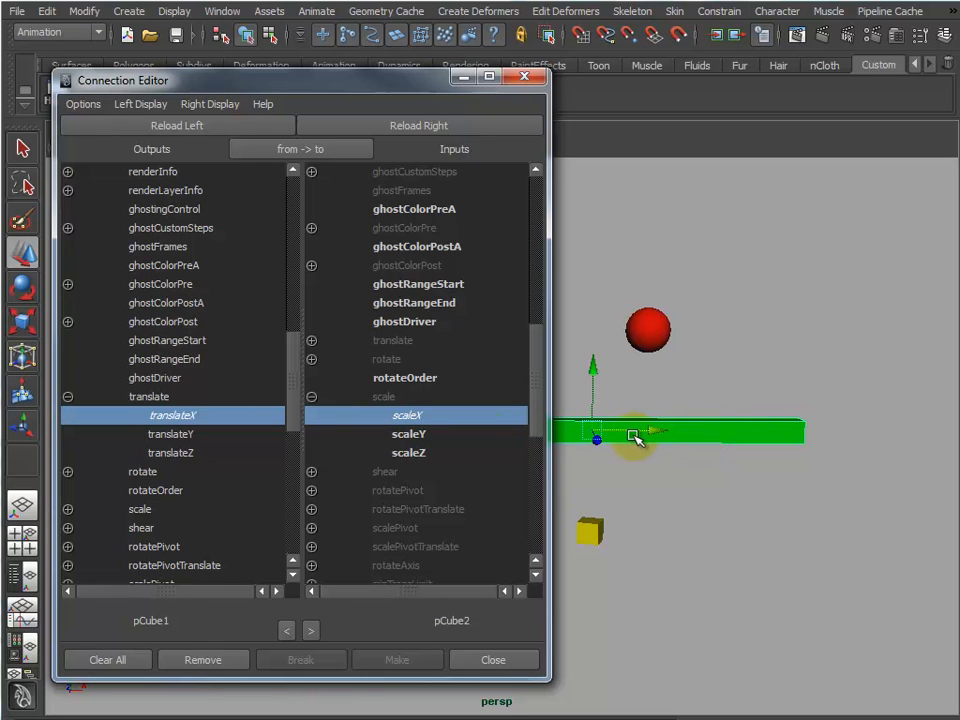
left_click(438, 434)
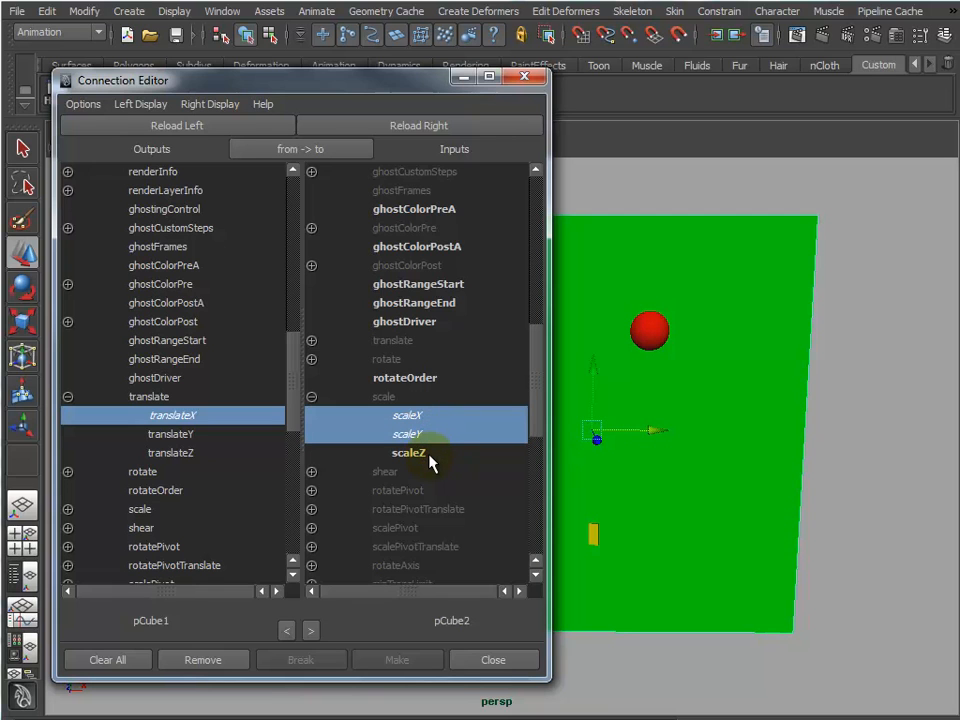
left_click(430, 455)
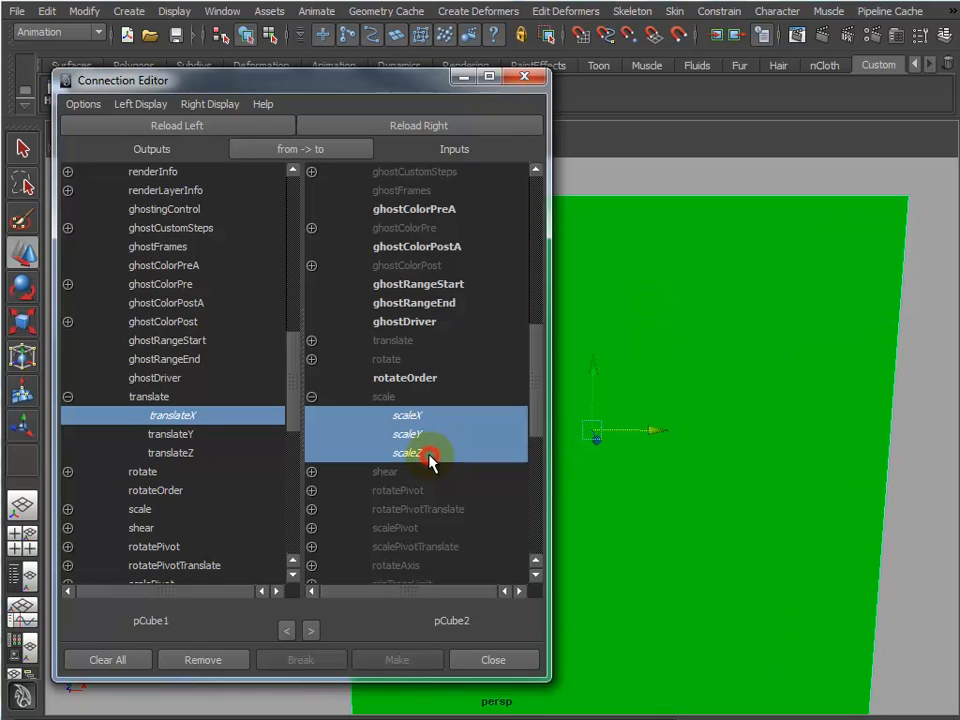
Step: Minimize the Connection Editor and move the grey cube along X to test the link to the green cube's scale
left_click(461, 80)
left_click(172, 428)
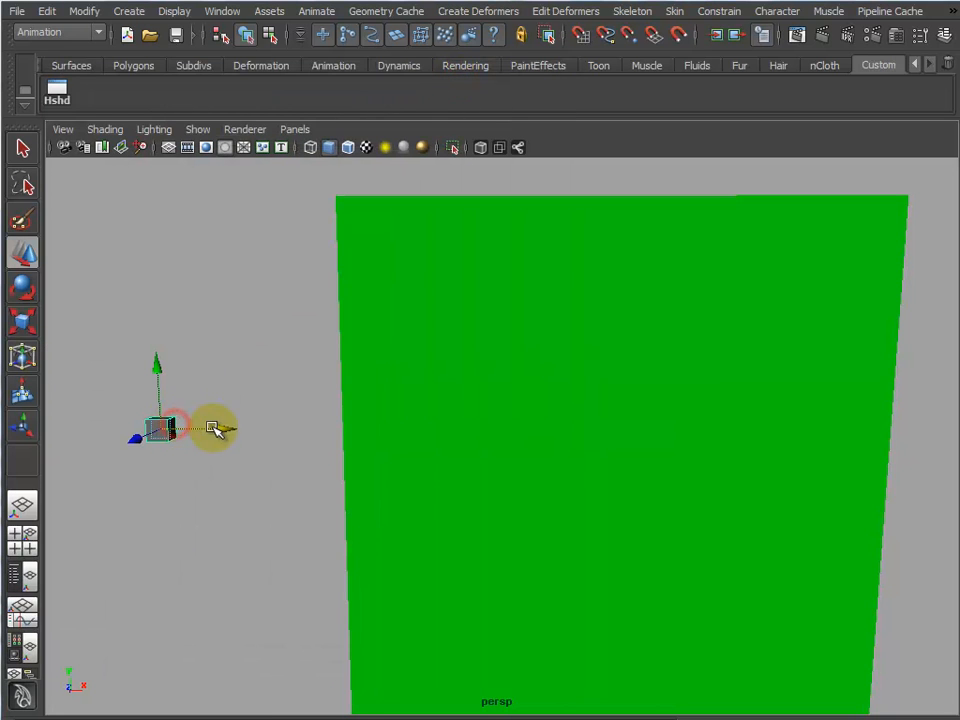
left_click_drag(216, 429, 263, 398)
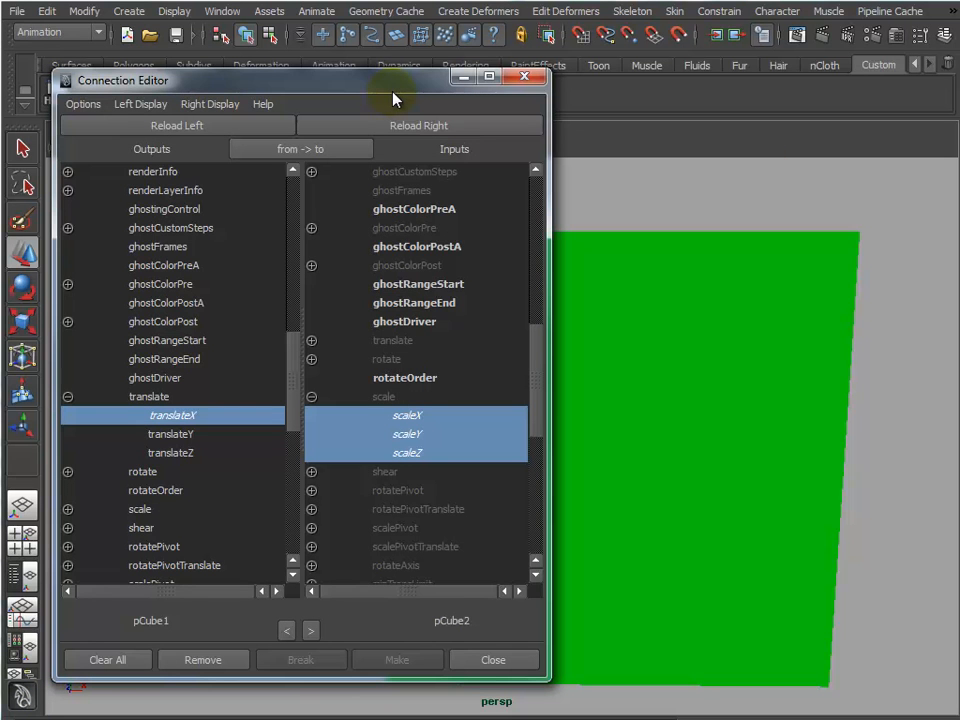
Step: Disconnect translateX from the green cube's scaleX, scaleY and scaleZ, and move the grey cube along negative X to check the broken link
left_click(451, 418)
left_click(437, 435)
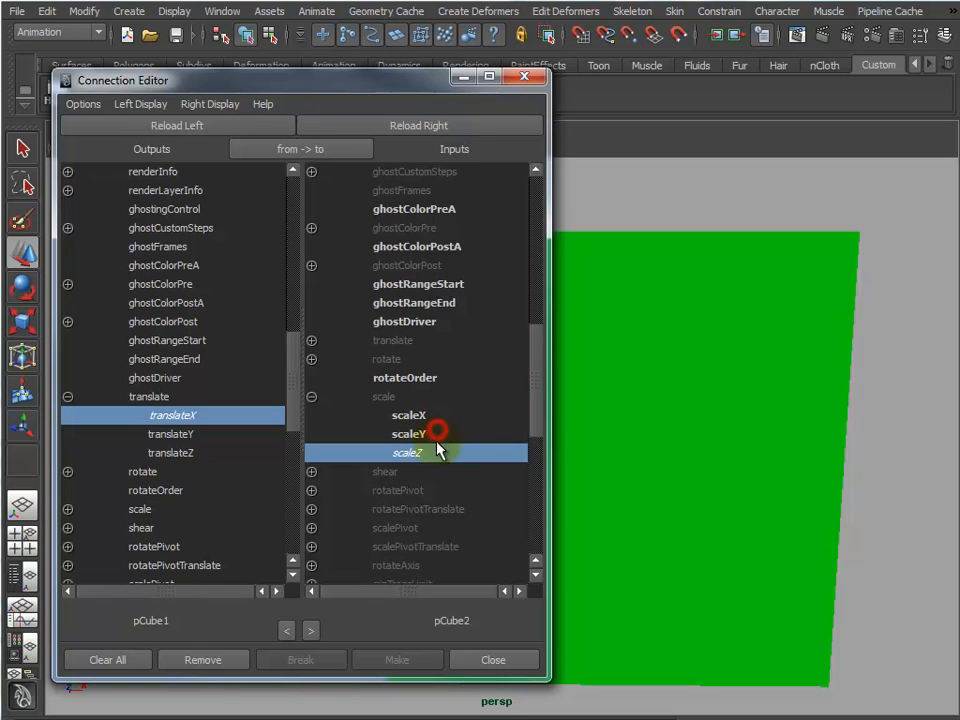
left_click(437, 453)
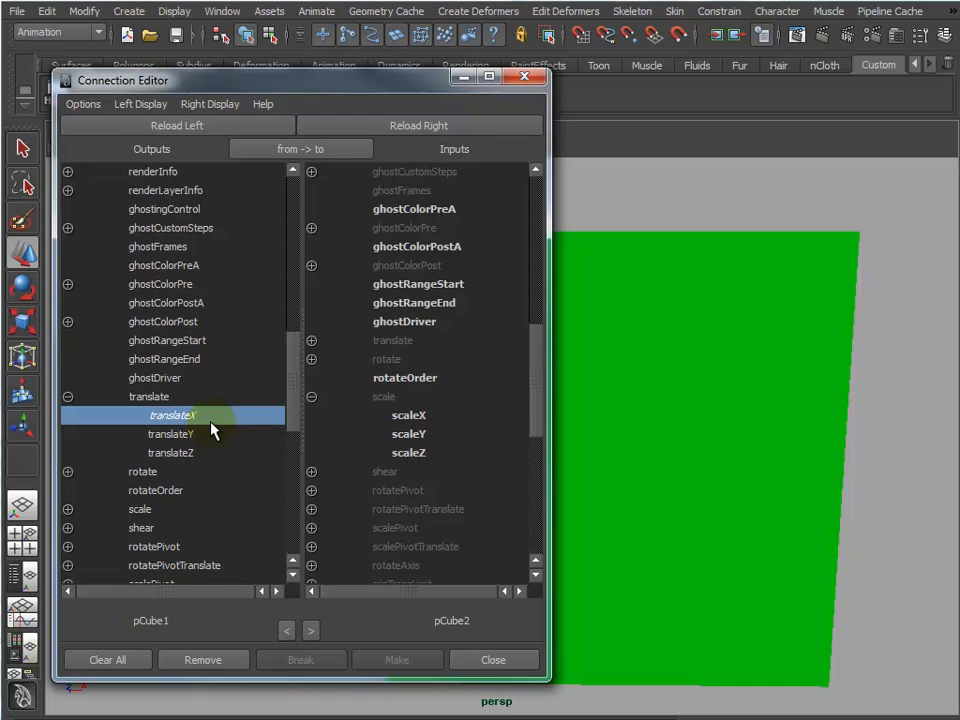
left_click(463, 80)
left_click_drag(274, 429, 227, 435)
Step: Scale the green cube down uniformly to roughly twice the yellow cube's size, and reselect the grey cube with the Move tool
left_click(527, 362)
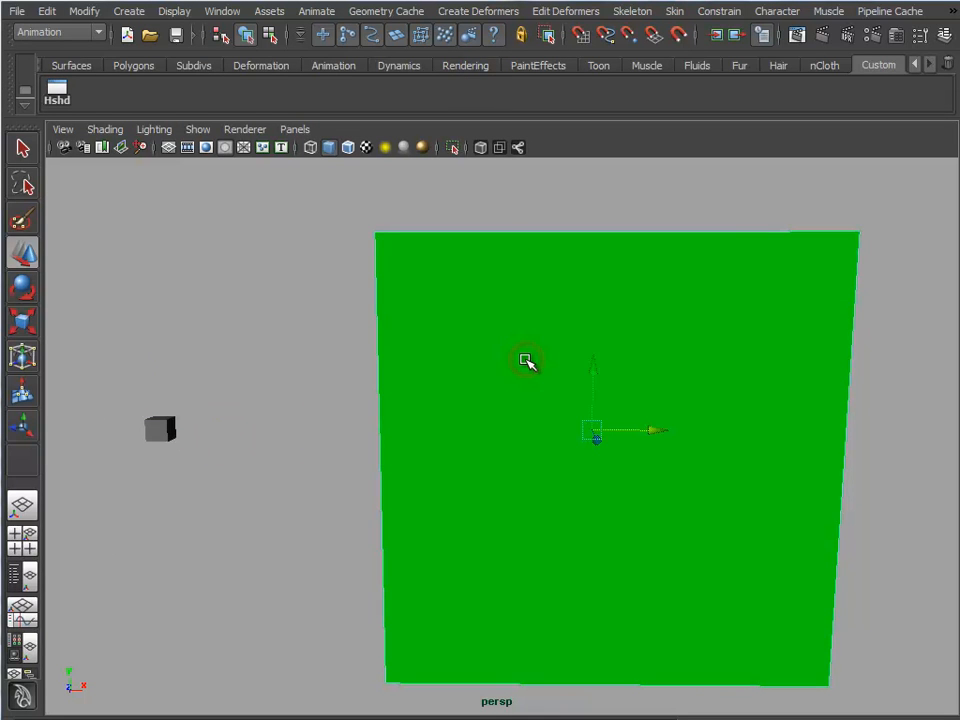
key("r")
middle_click_drag(782, 424, 516, 418)
left_click_drag(212, 375, 129, 450)
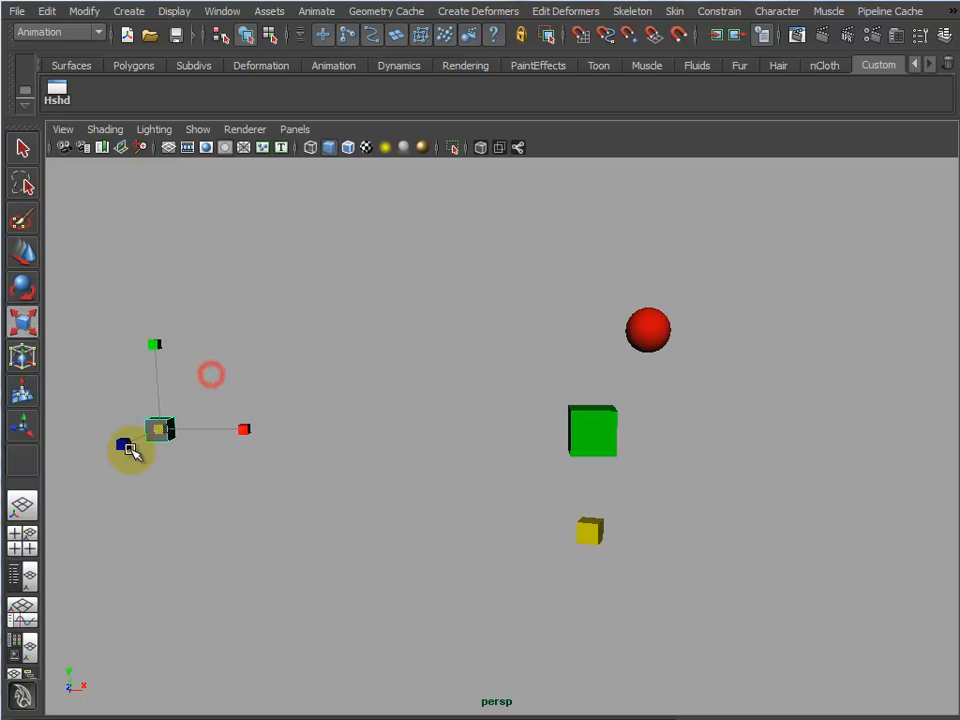
key("w")
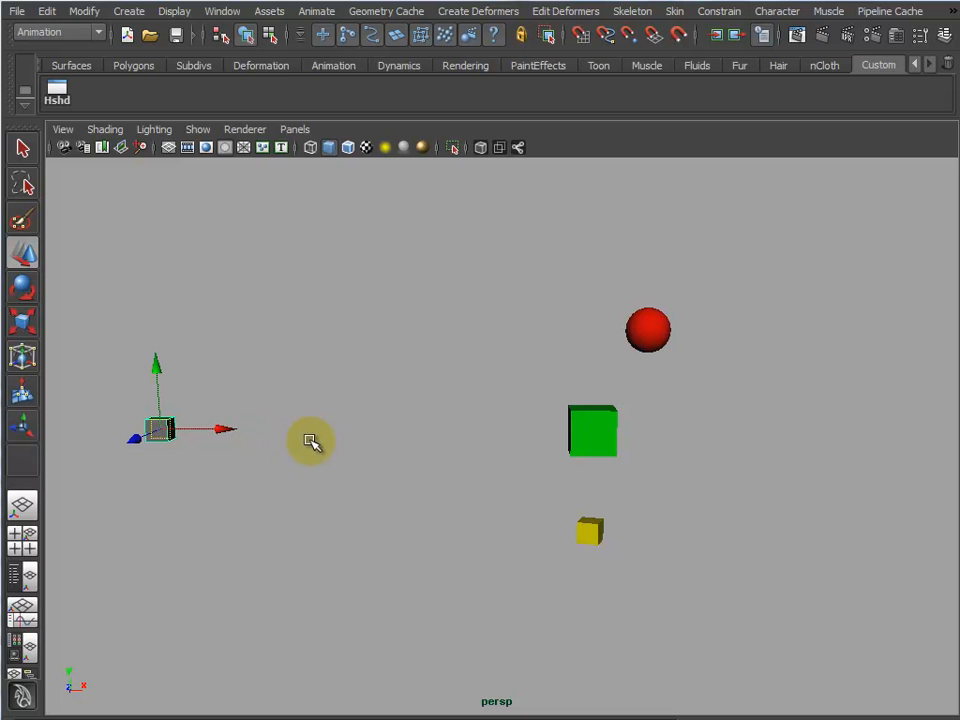
Step: Move the grey cube along X, Y and Z to a raised spot farther from the camera-facing green cube, level with the red sphere's lower half
left_click_drag(222, 431, 341, 430)
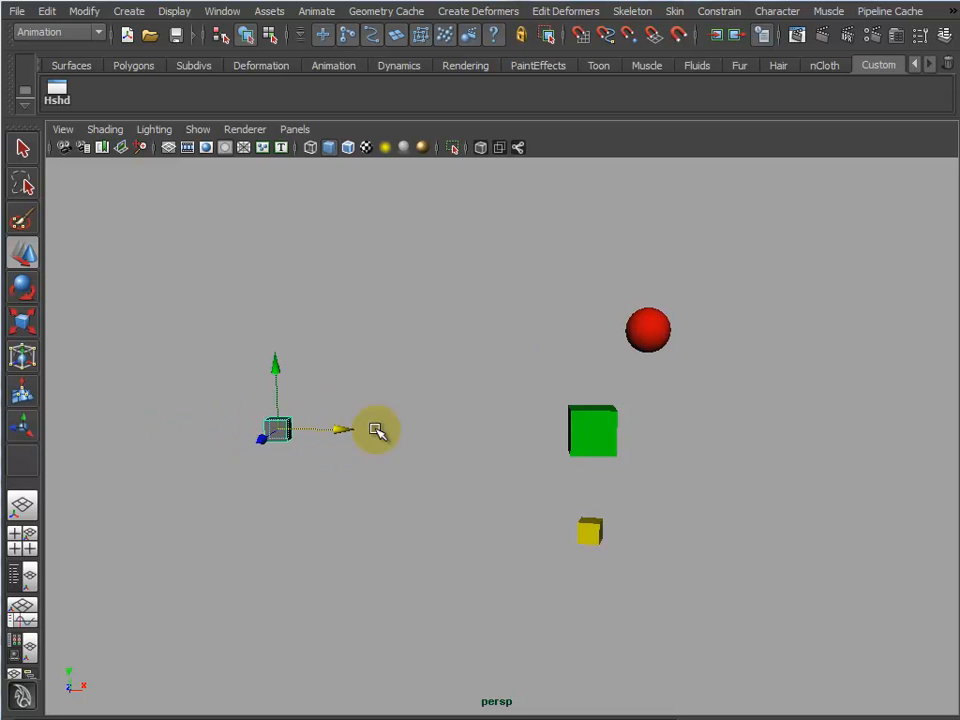
left_click(652, 336)
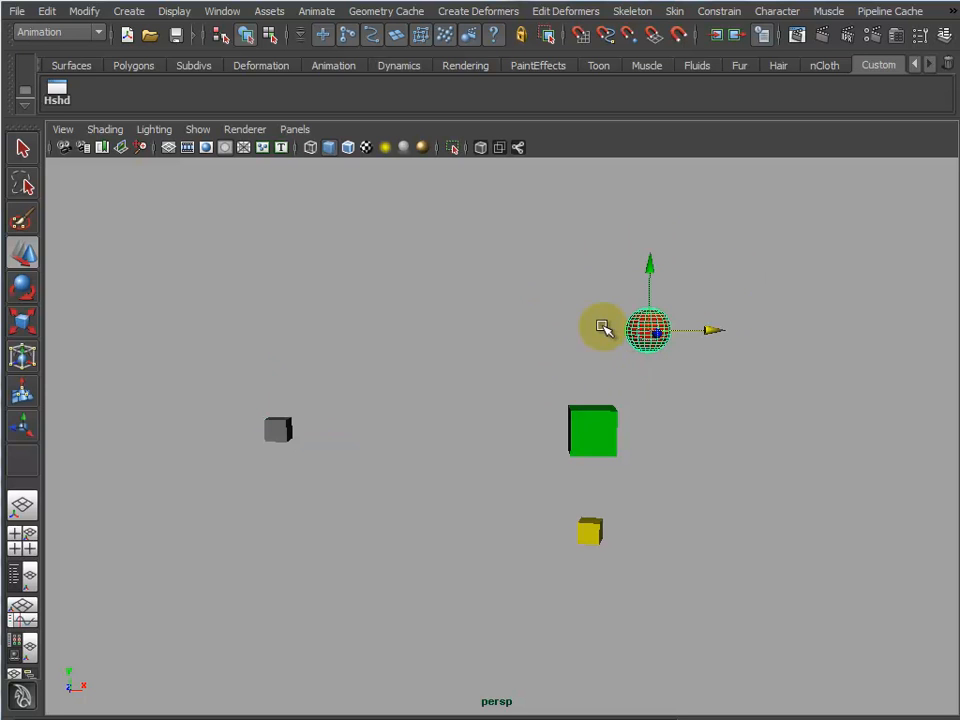
left_click(706, 375)
left_click(659, 335)
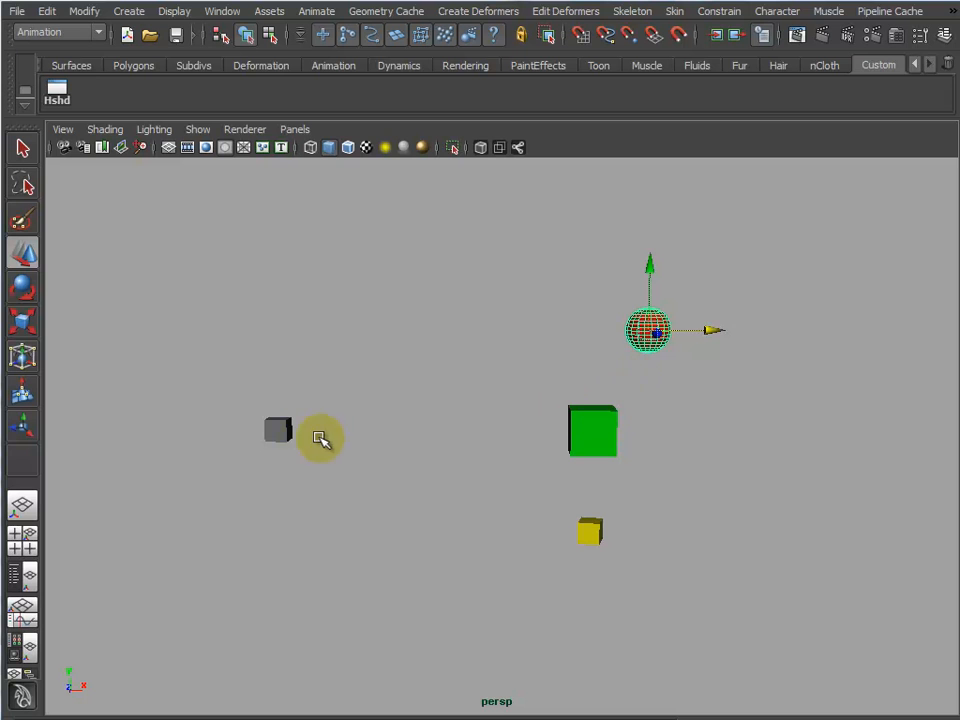
left_click(283, 432)
left_click_drag(349, 433, 285, 428)
left_click_drag(216, 364, 233, 298)
left_click_drag(198, 370, 227, 388)
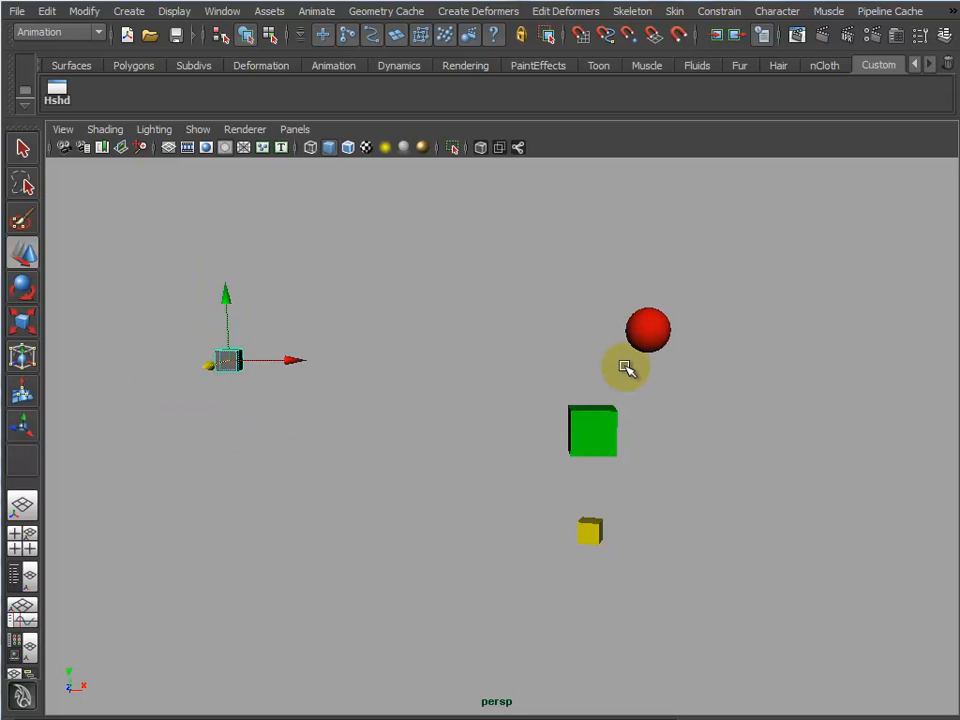
Step: Open the red sphere's attributes and review its transform, shape and polySphere1 nodes through to the lambert2 material
left_click(640, 323)
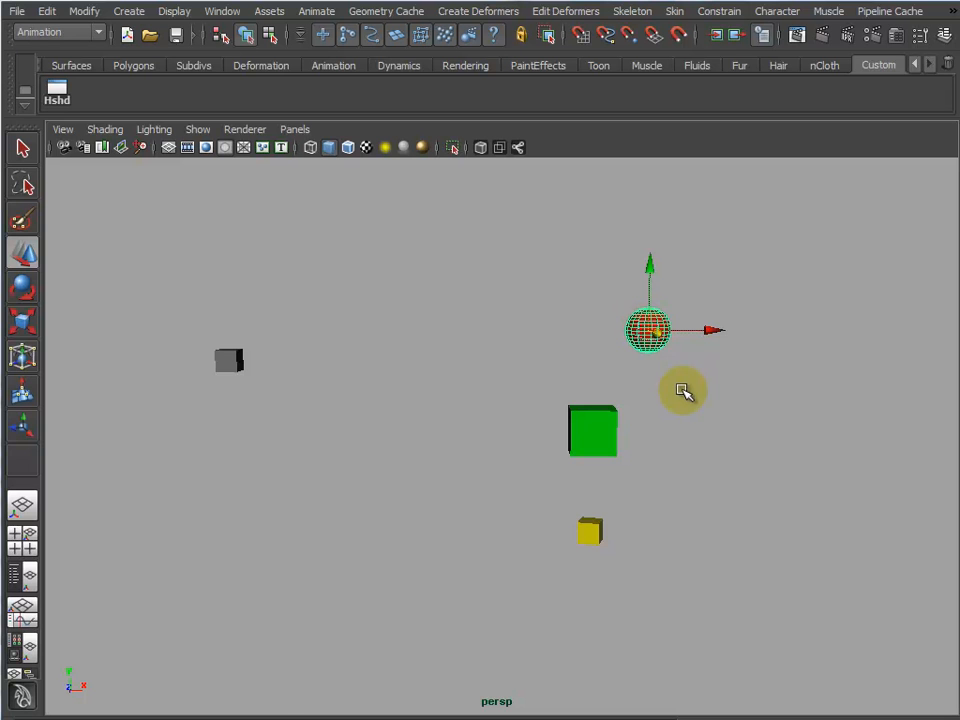
key("ctrl+a")
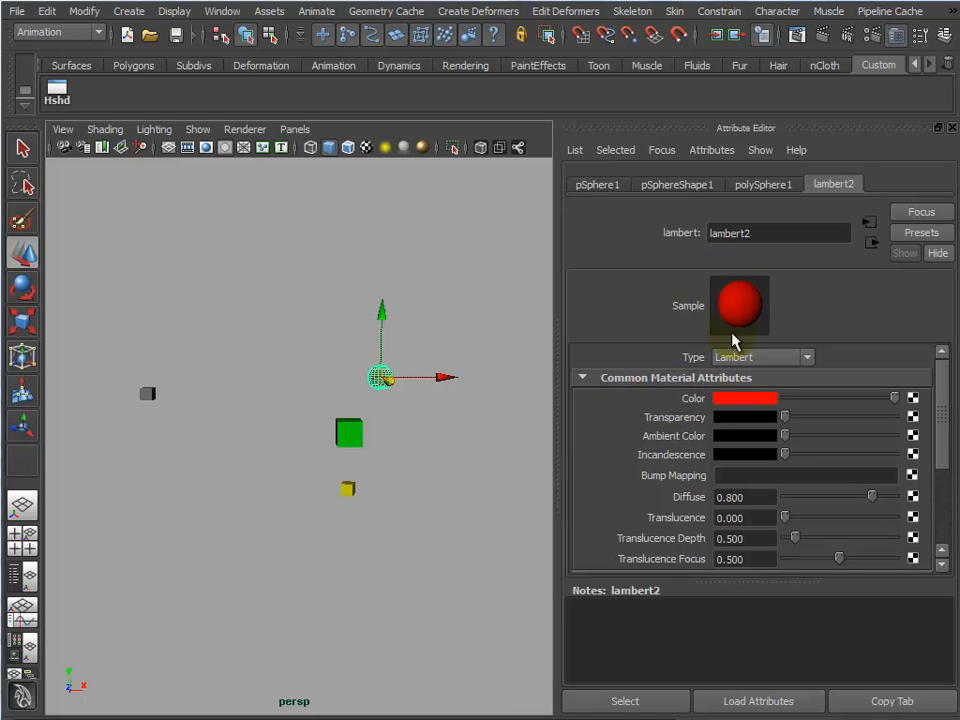
left_click(601, 188)
left_click(707, 184)
left_click(761, 184)
left_click(838, 185)
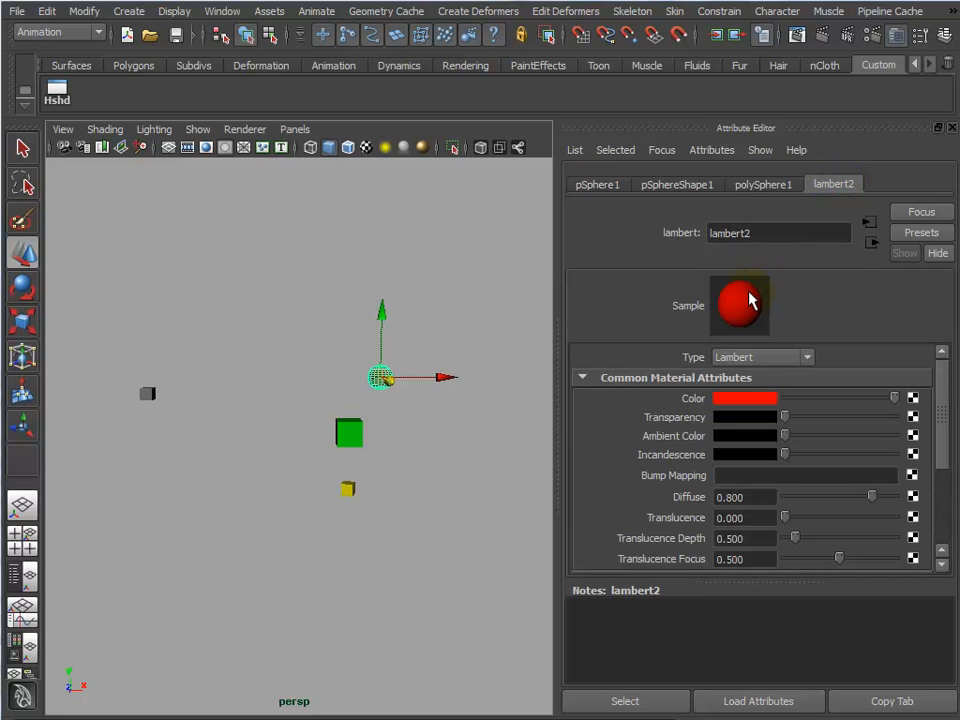
Step: Select the sphere's lambert2 material node and load it as the input side of the Connection Editor
left_click(450, 317)
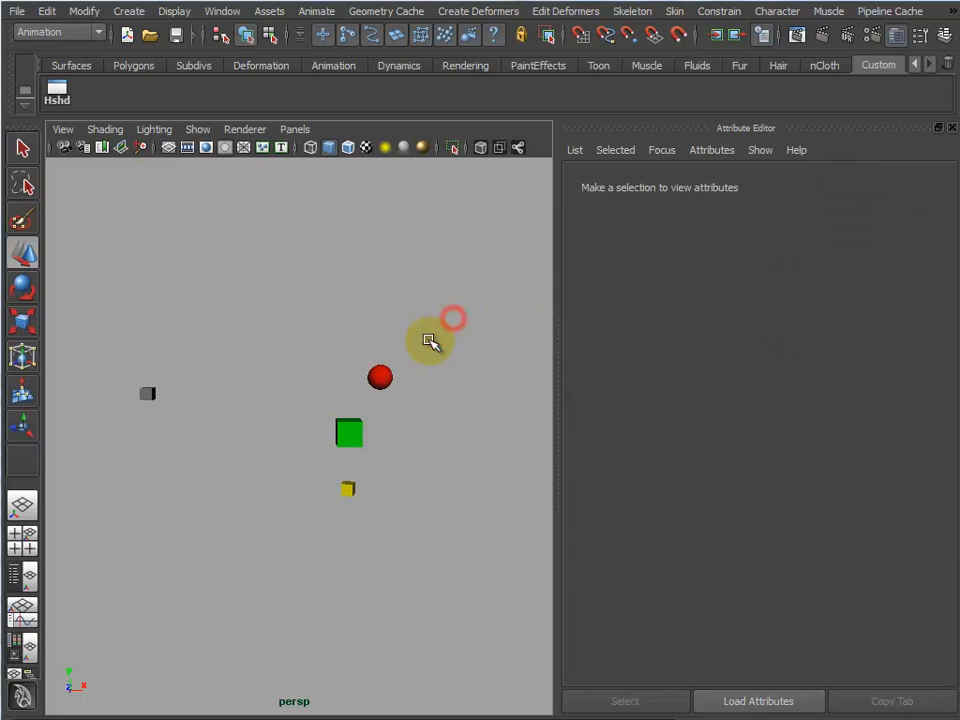
left_click(370, 383)
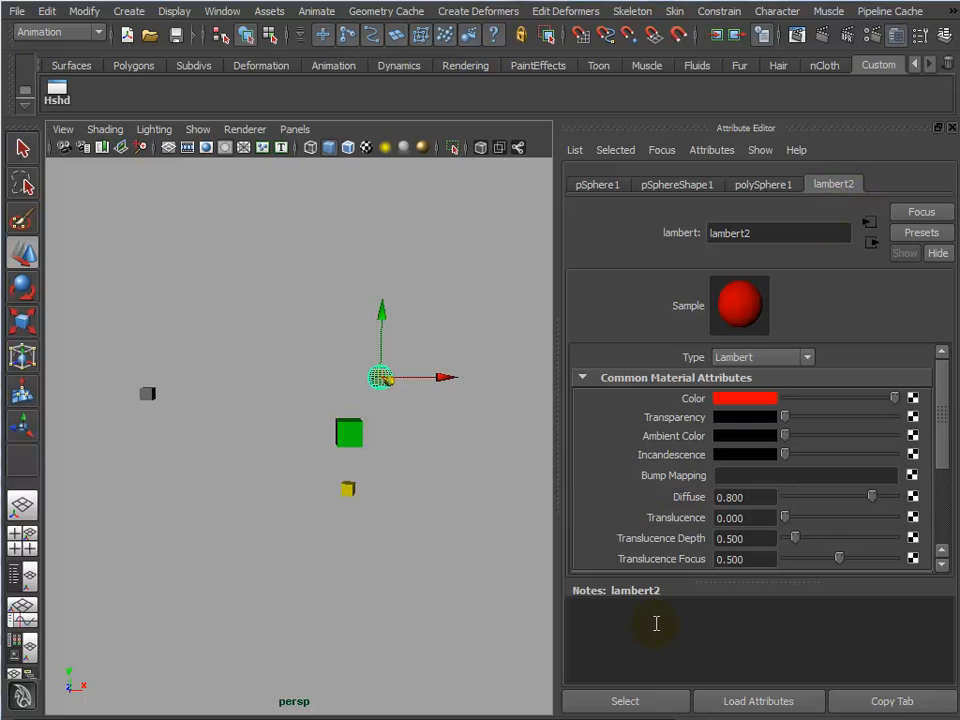
left_click(640, 701)
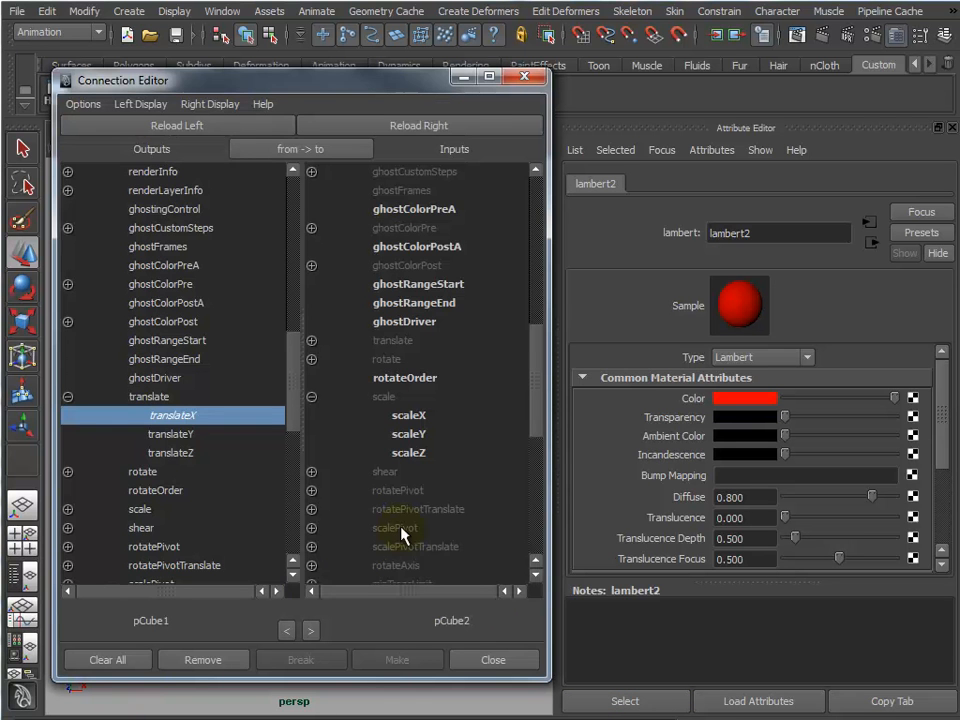
left_click(447, 127)
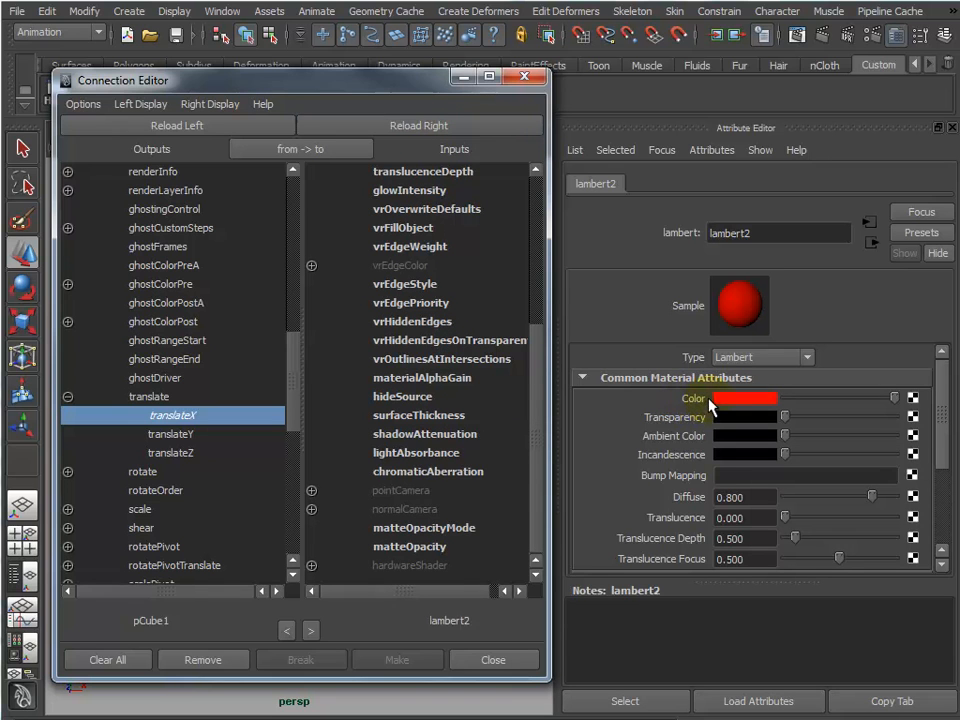
Step: Connect the grey cube's translateX to lambert2's colorR, translateY to colorG and translateZ to colorB
left_click(539, 292)
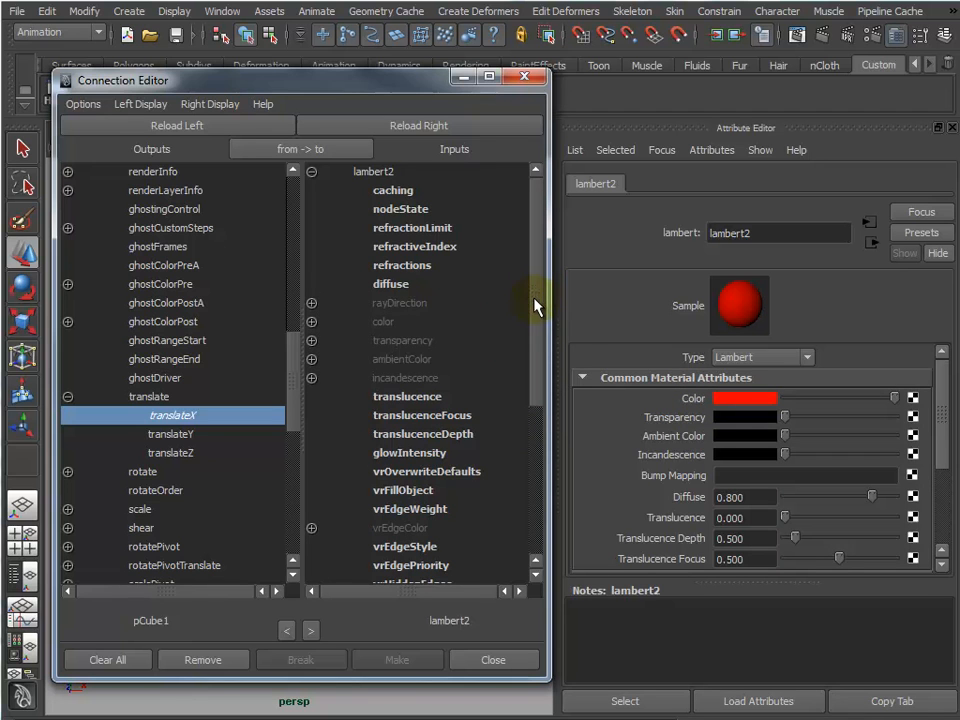
left_click(312, 322)
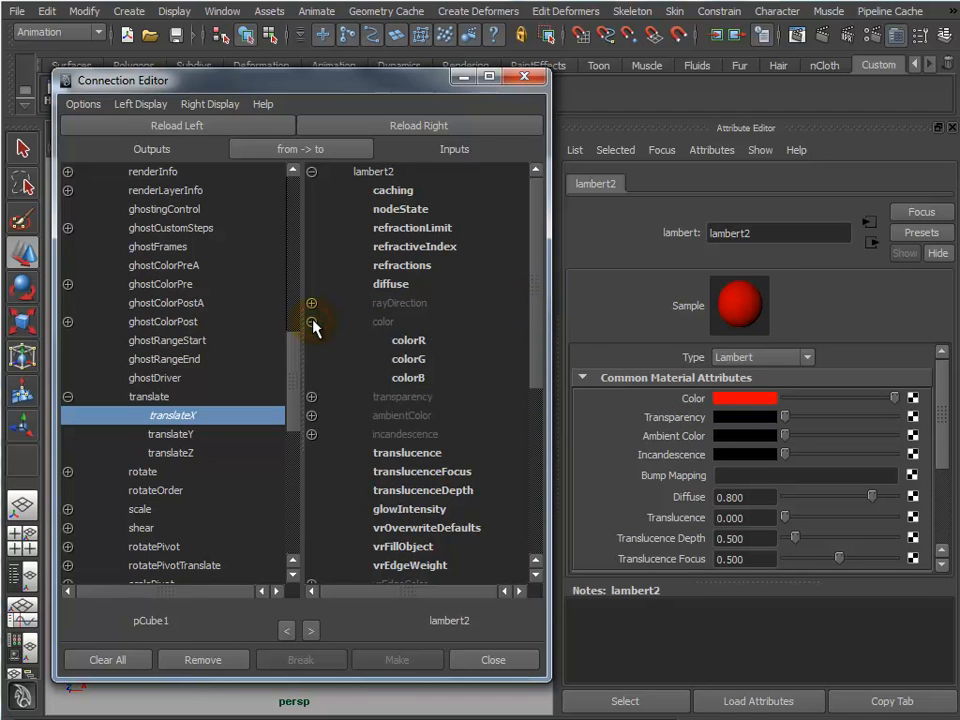
left_click(427, 342)
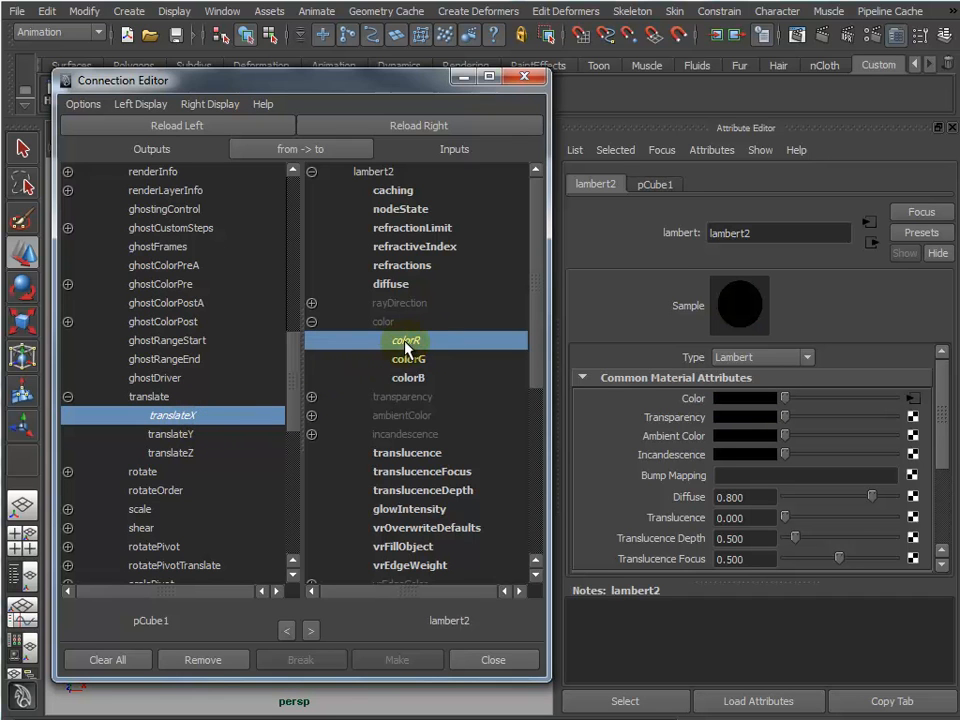
left_click(190, 435)
left_click(424, 378)
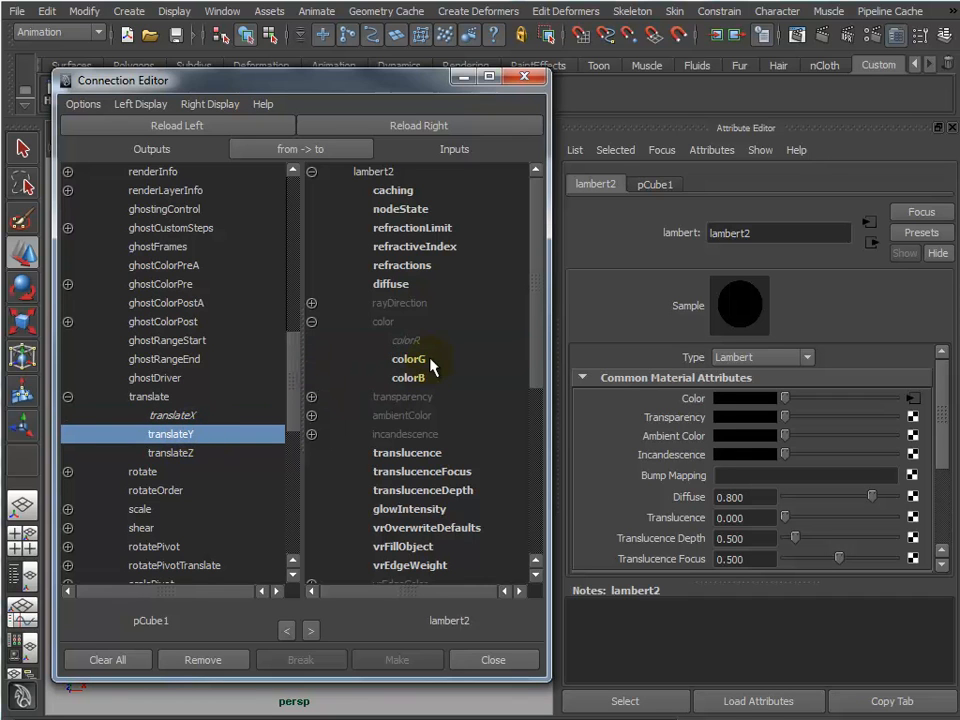
left_click(420, 359)
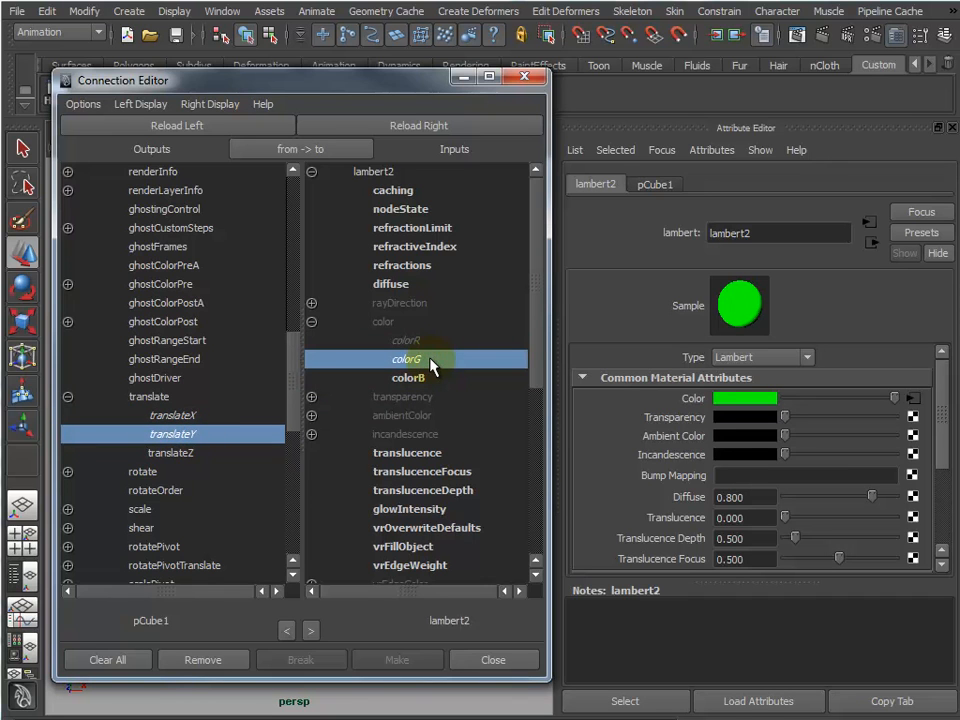
left_click(188, 453)
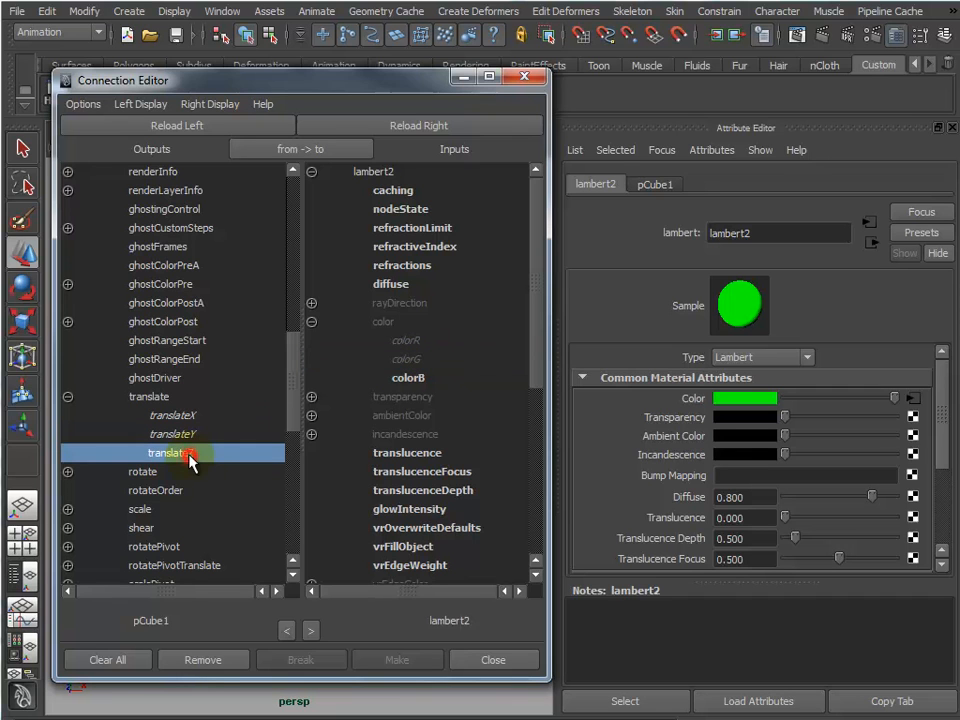
left_click(420, 379)
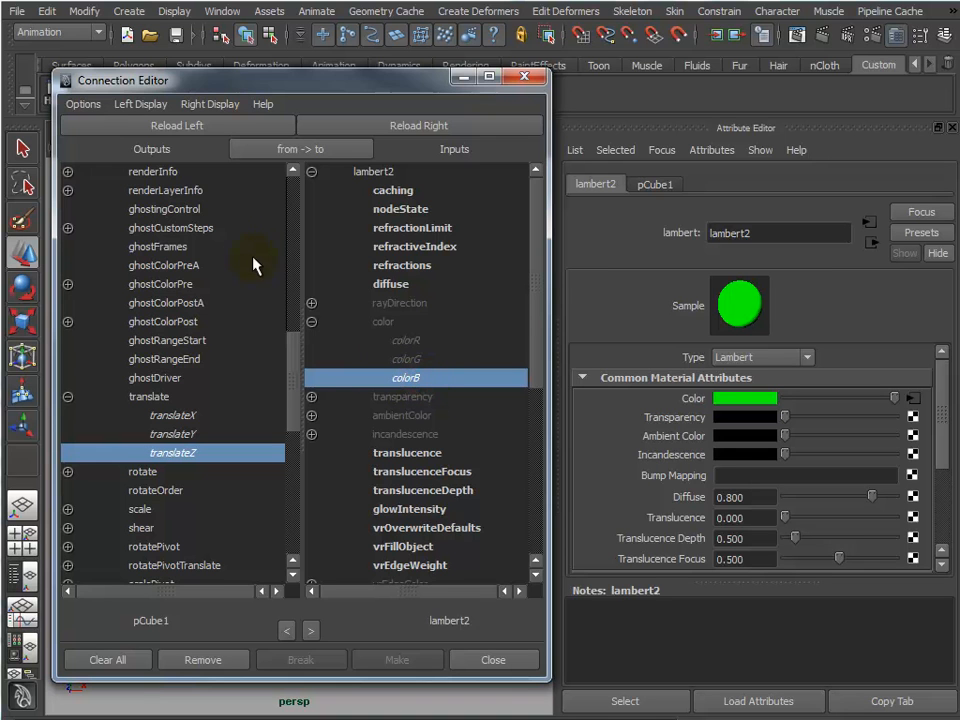
Step: Clear the Connection Editor and Attribute Editor from view and move the grey cube to test how its position drives the sphere's color
left_click(463, 79)
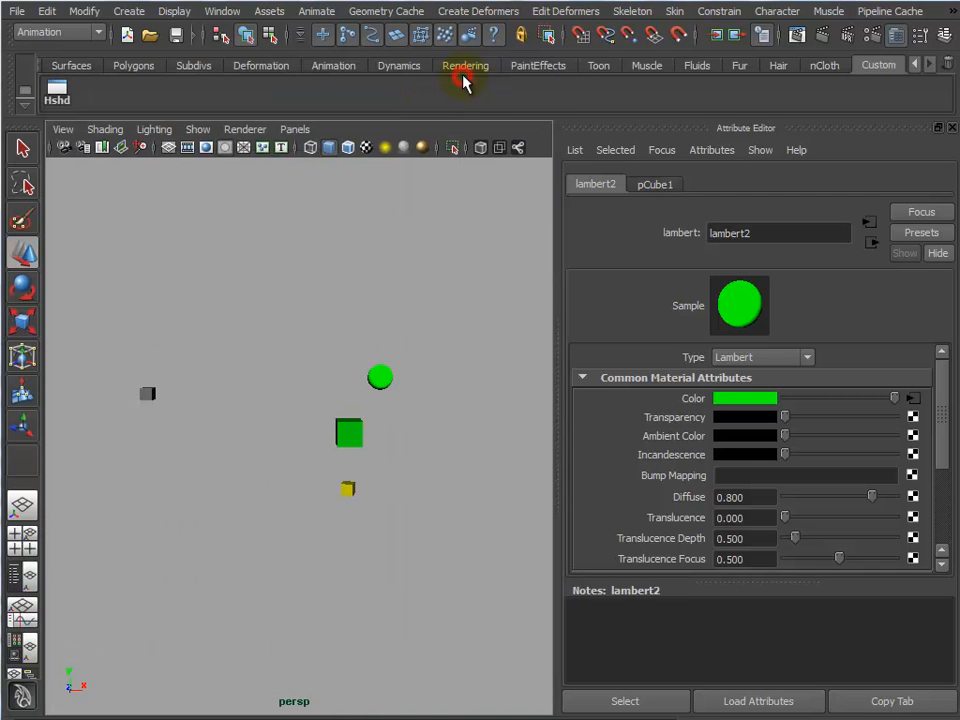
left_click(953, 130)
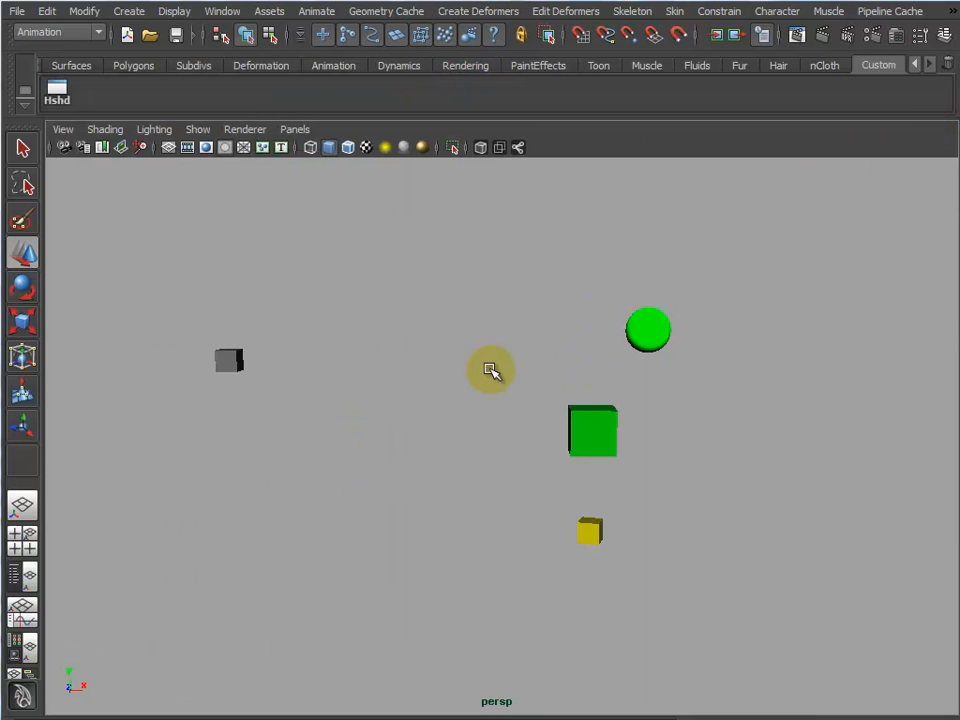
left_click_drag(213, 330, 357, 360)
left_click_drag(346, 428, 506, 461, "alt")
left_click_drag(384, 497, 369, 469, "alt")
left_click_drag(250, 391, 267, 453)
left_click_drag(326, 489, 163, 510)
Step: Move the grey cube farther back and forth along Z and X to test the sphere's blue and red color components
middle_click_drag(347, 504, 510, 459, "alt")
left_click_drag(296, 486, 888, 462)
middle_click_drag(692, 514, 294, 518, "alt")
left_click_drag(513, 407, 541, 392)
left_click_drag(600, 506, 697, 519, "alt")
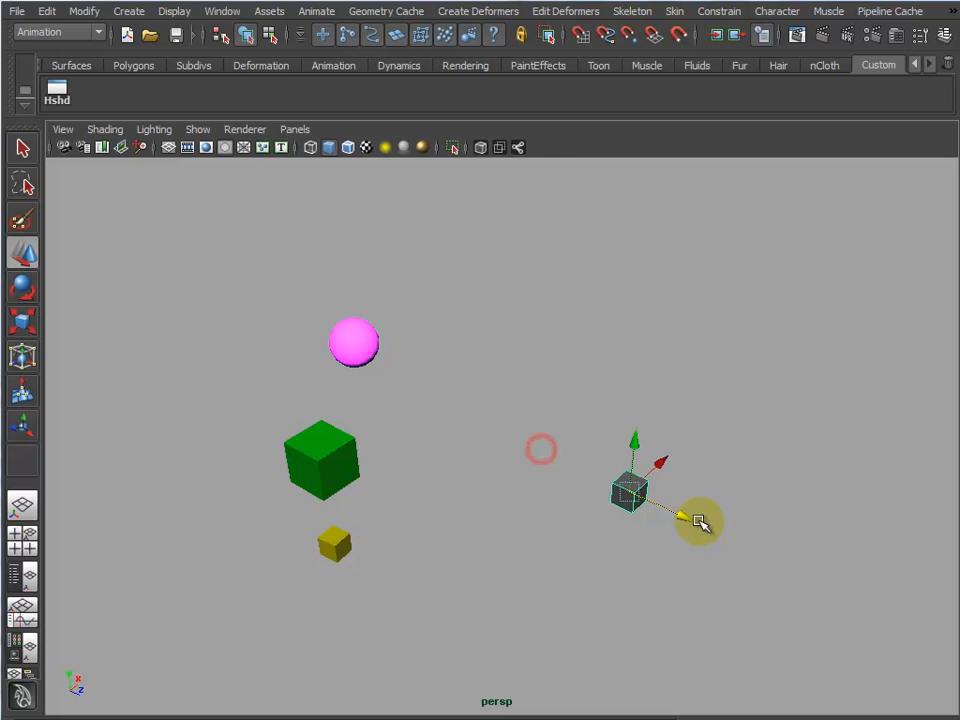
left_click_drag(670, 460, 681, 429)
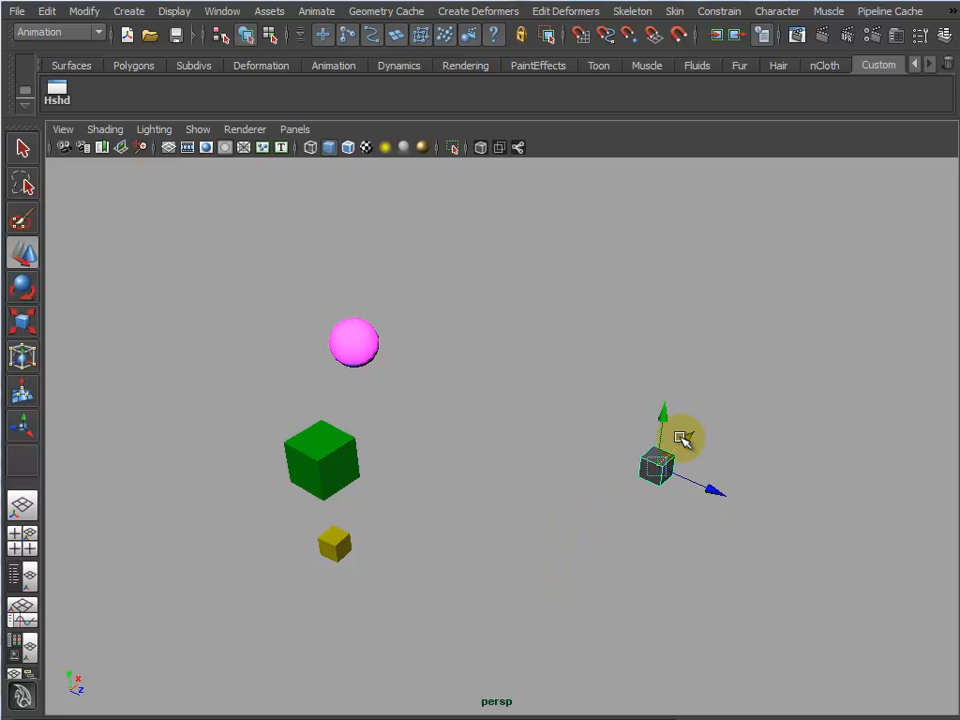
left_click_drag(705, 493, 612, 474)
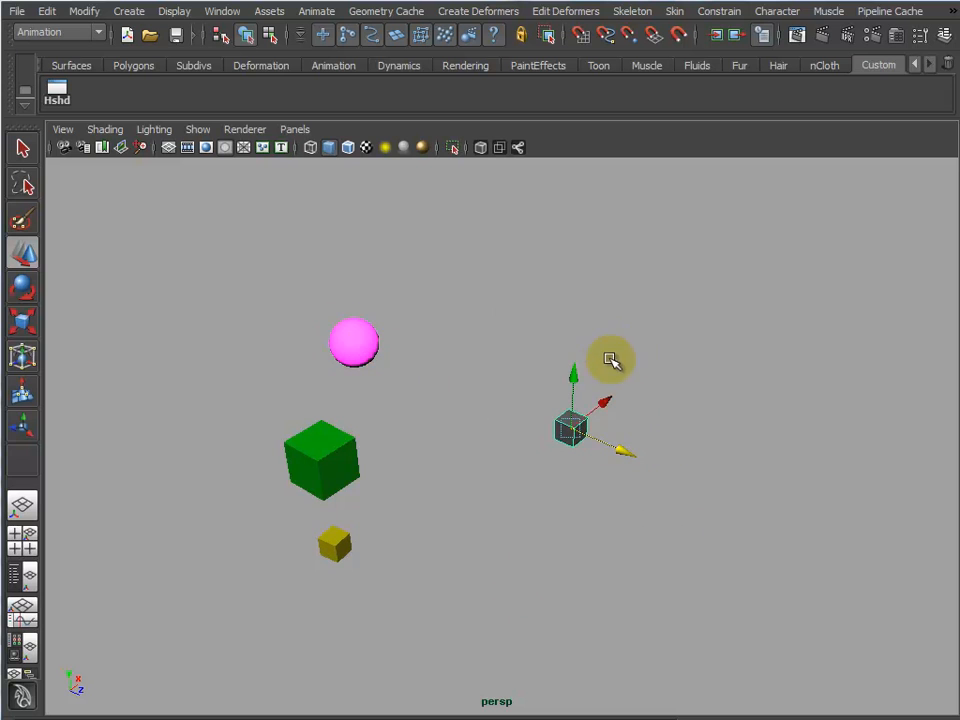